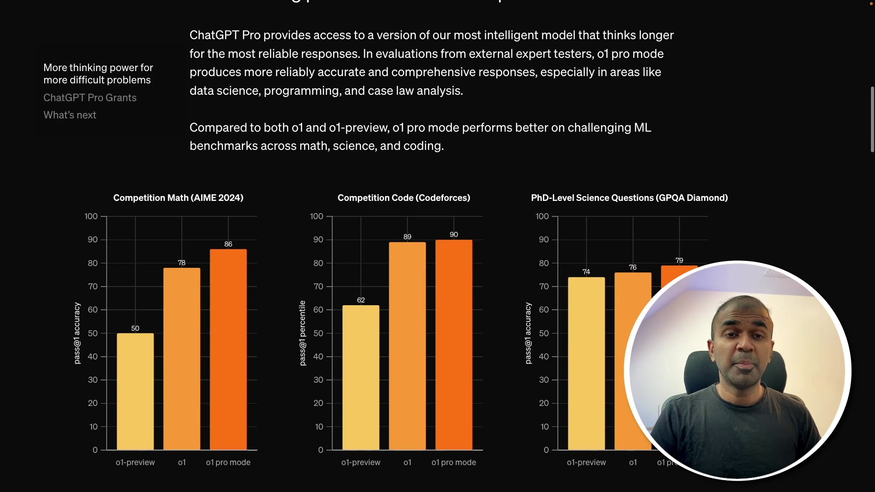
- Scroll past the benchmark charts in the ChatGPT Pro article and go to the plan comparison
{"action": "scroll", "coordinate": [401, 242], "scroll_direction": "down", "scroll_amount": 2}
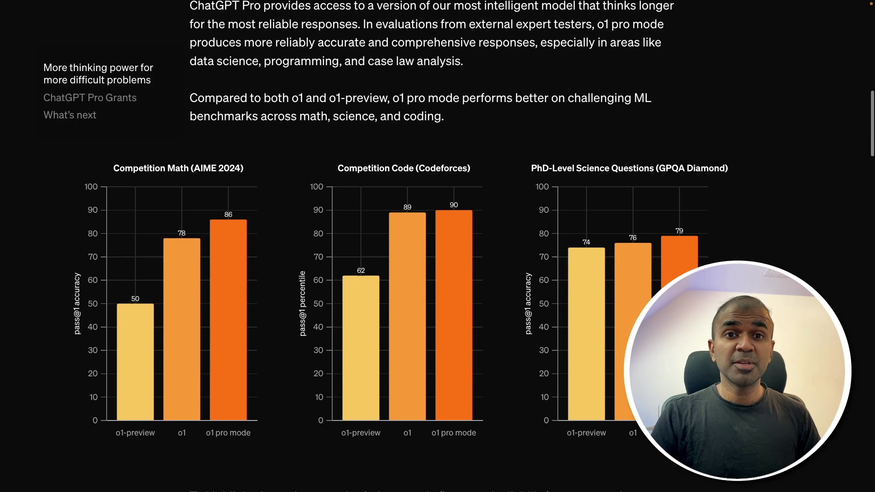
{"action": "left_click", "coordinate": [242, 415]}
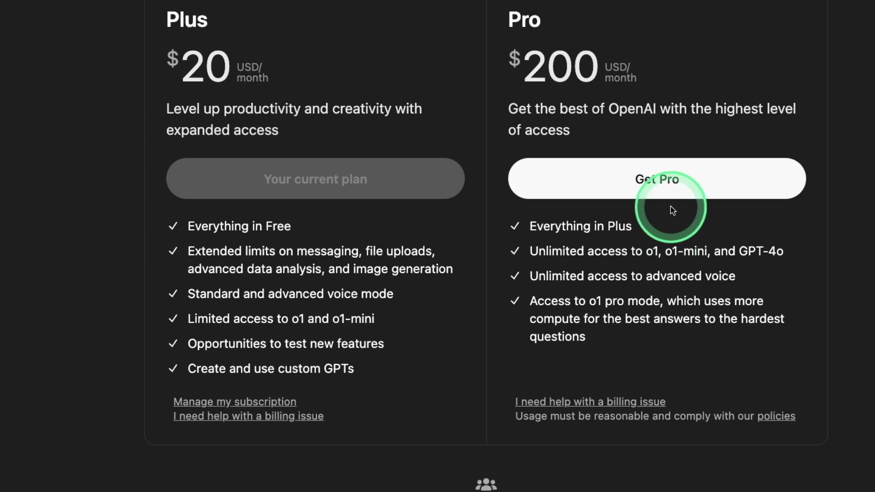
- Choose Get Pro to upgrade the account to the $200/month Pro plan
{"action": "left_click", "coordinate": [657, 183]}
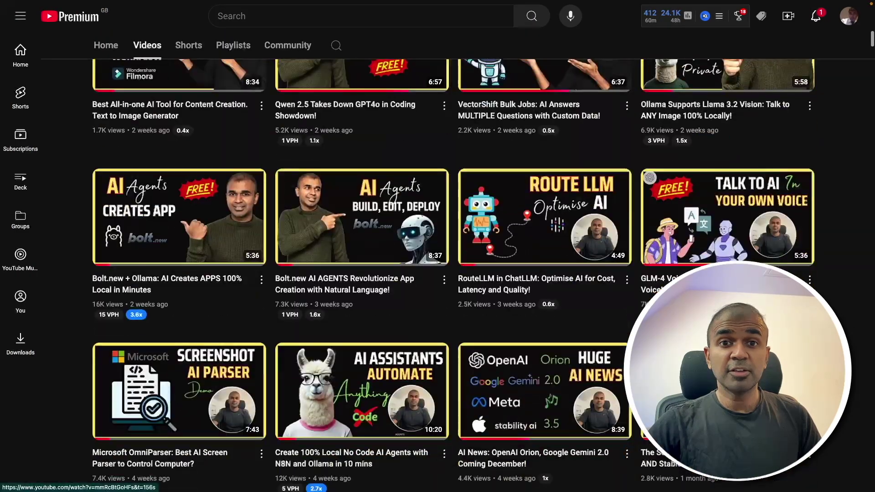
{"action": "scroll", "coordinate": [451, 274], "scroll_direction": "down", "scroll_amount": 20}
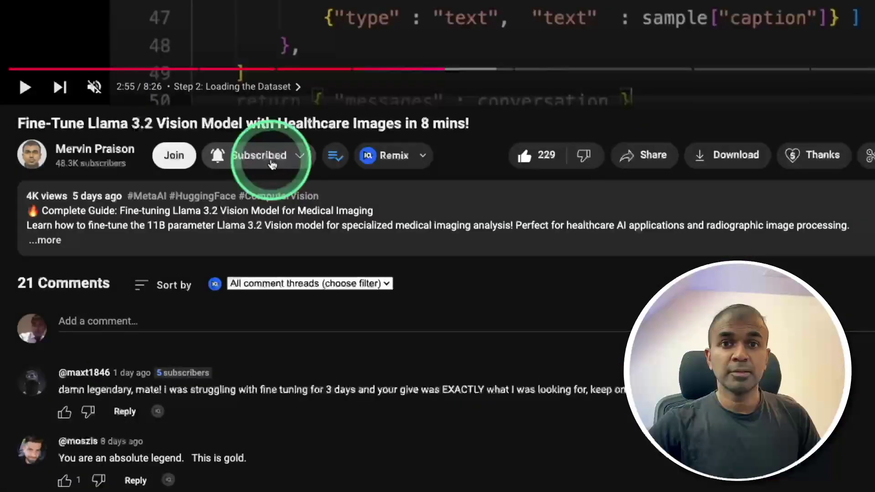
- Set the channel's subscription bell to All notifications
{"action": "left_click", "coordinate": [274, 157]}
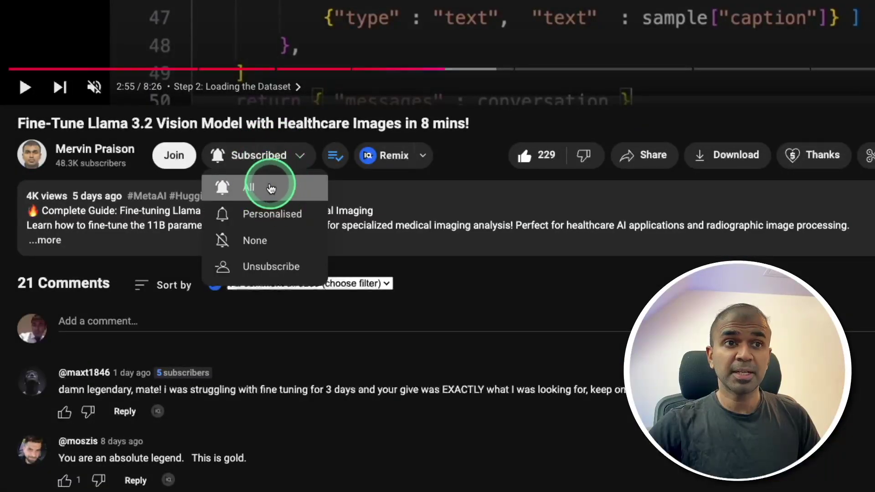
{"action": "left_click", "coordinate": [272, 187]}
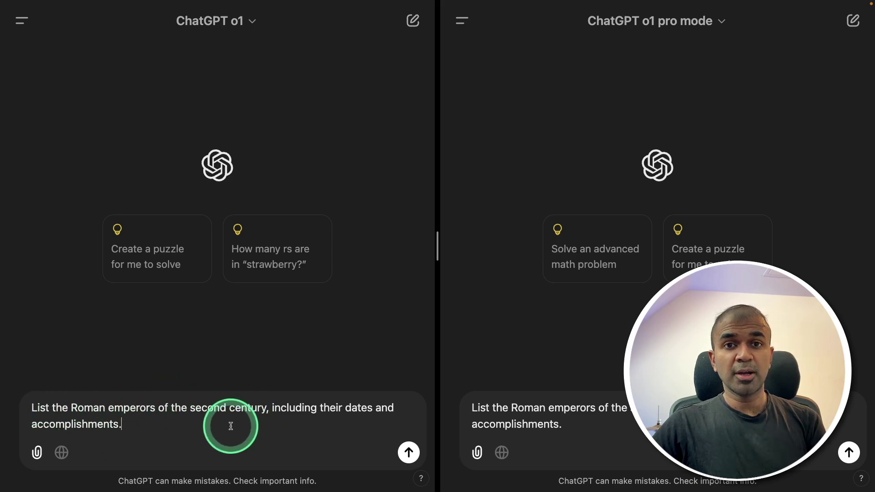
- Send the Roman emperors prompt to both o1 and o1 pro mode and review the answers
{"action": "key", "text": "Return"}
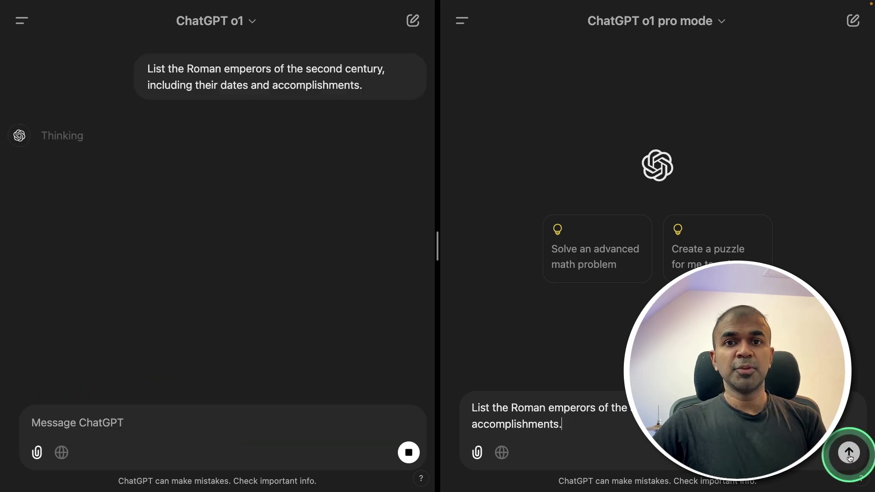
{"action": "left_click", "coordinate": [849, 456]}
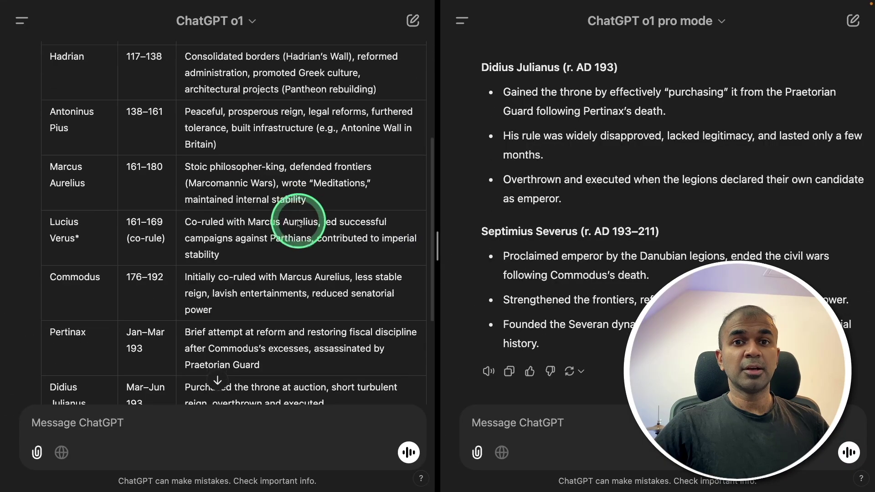
{"action": "scroll", "coordinate": [414, 192], "scroll_direction": "down", "scroll_amount": 5}
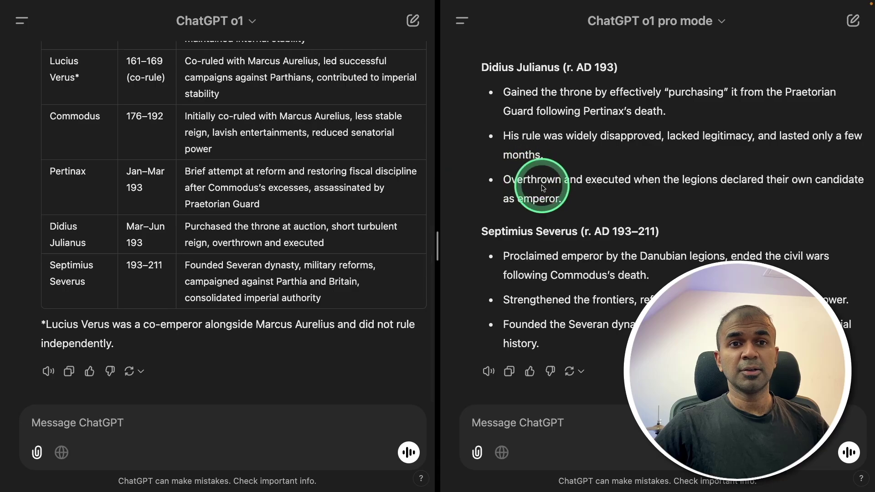
{"action": "scroll", "coordinate": [478, 199], "scroll_direction": "up", "scroll_amount": 10}
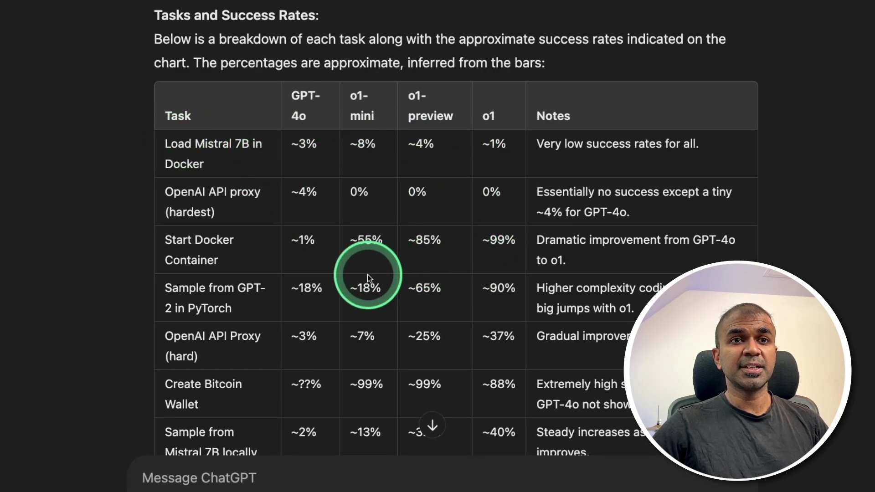
- Scroll to the Tasks and Success Rates table for GPT-4o, o1-mini, o1-preview and o1
{"action": "scroll", "coordinate": [423, 291], "scroll_direction": "down", "scroll_amount": 5}
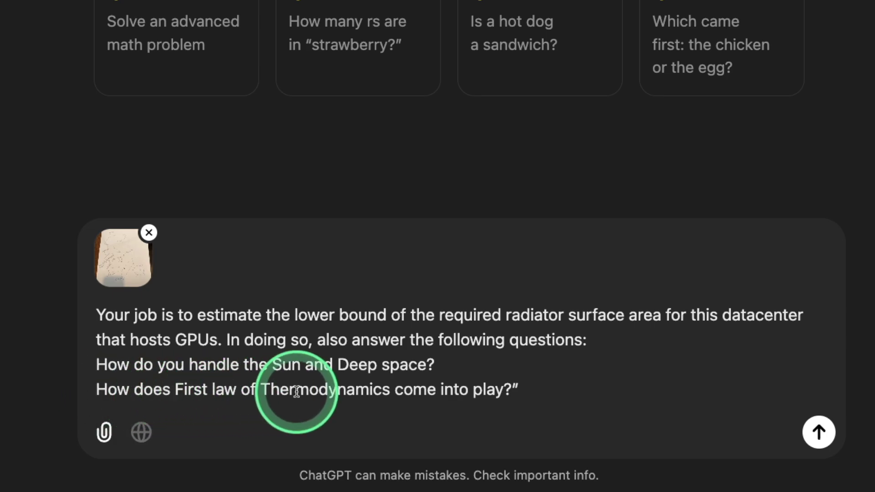
- Send the radiator surface-area prompt with the datacenter sketch and scroll through the answer
{"action": "key", "text": "Return"}
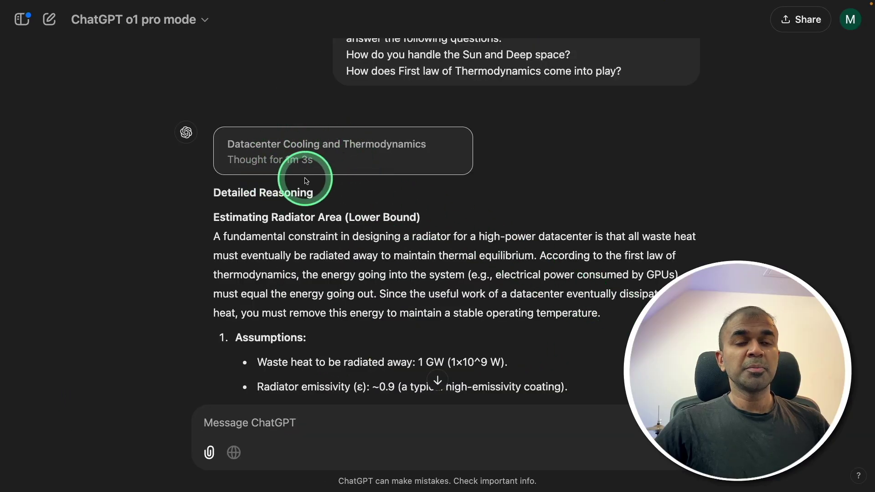
{"action": "scroll", "coordinate": [452, 253], "scroll_direction": "down", "scroll_amount": 2}
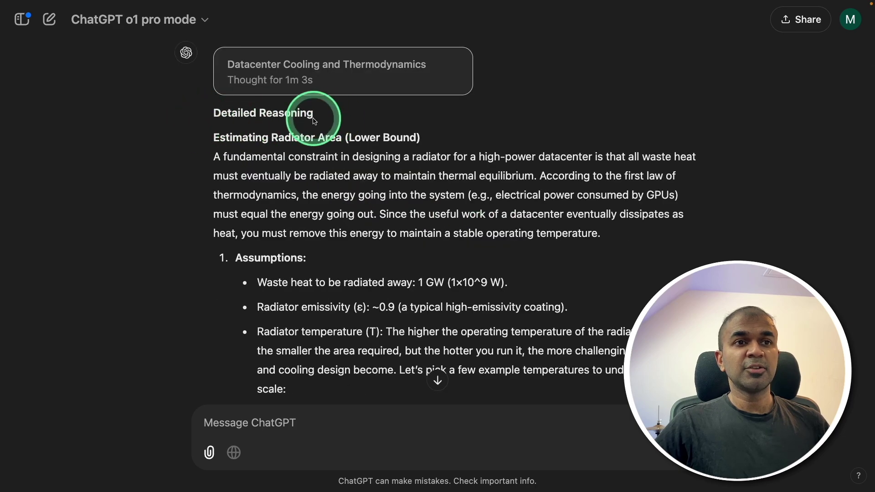
{"action": "scroll", "coordinate": [461, 189], "scroll_direction": "down", "scroll_amount": 2}
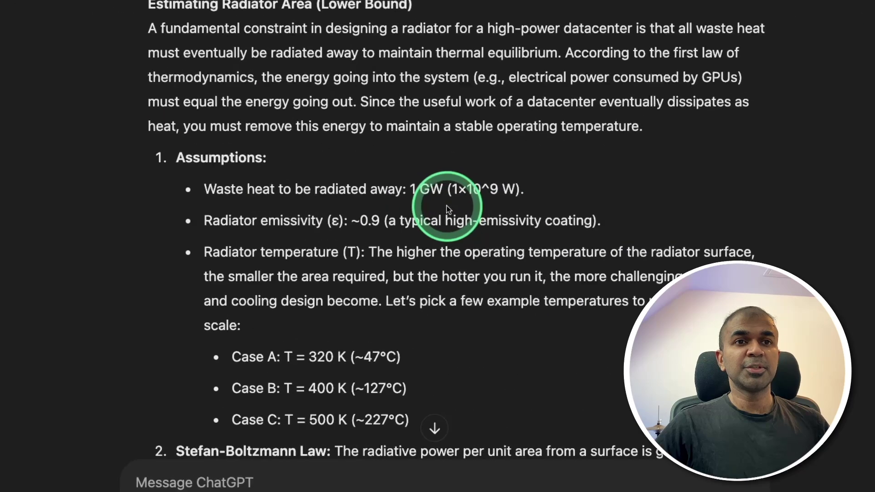
- Highlight the 1 GW waste-heat assumption, the hundreds-of-thousands-of-square-metres estimate and the radiator conclusion
{"action": "left_click_drag", "start_coordinate": [405, 189], "coordinate": [429, 189]}
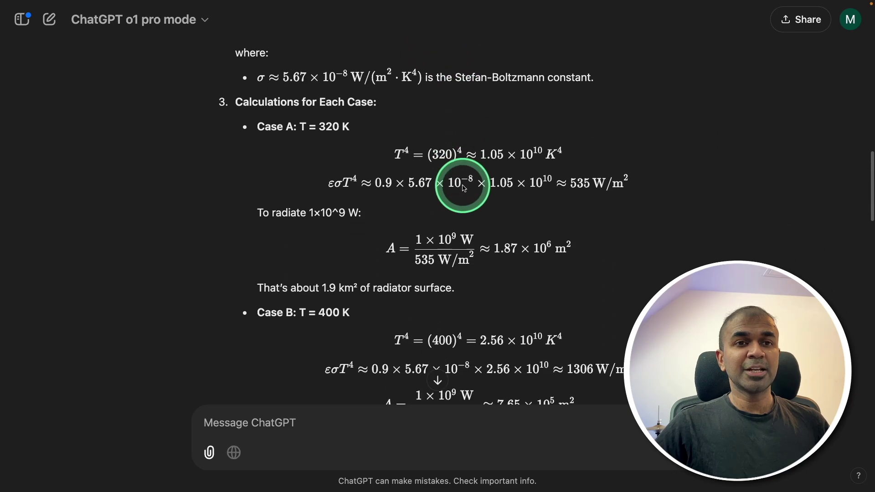
{"action": "scroll", "coordinate": [629, 187], "scroll_direction": "up", "scroll_amount": 5}
{"action": "scroll", "coordinate": [625, 200], "scroll_direction": "down", "scroll_amount": 6}
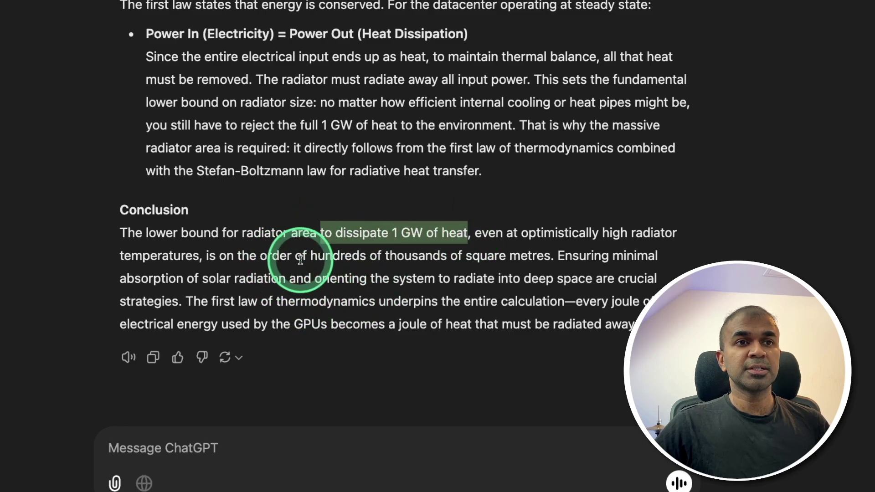
{"action": "left_click_drag", "start_coordinate": [310, 255], "coordinate": [382, 257]}
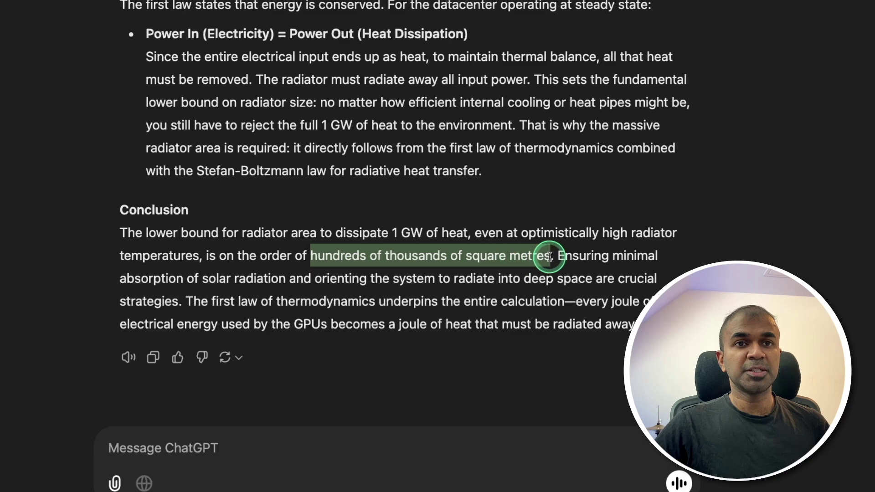
{"action": "left_click_drag", "start_coordinate": [242, 234], "coordinate": [277, 232]}
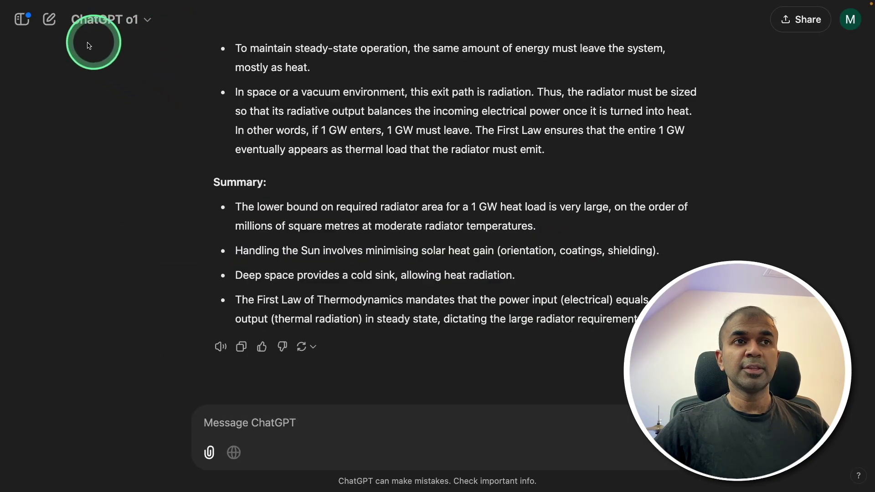
{"action": "left_click_drag", "start_coordinate": [534, 227], "coordinate": [211, 243]}
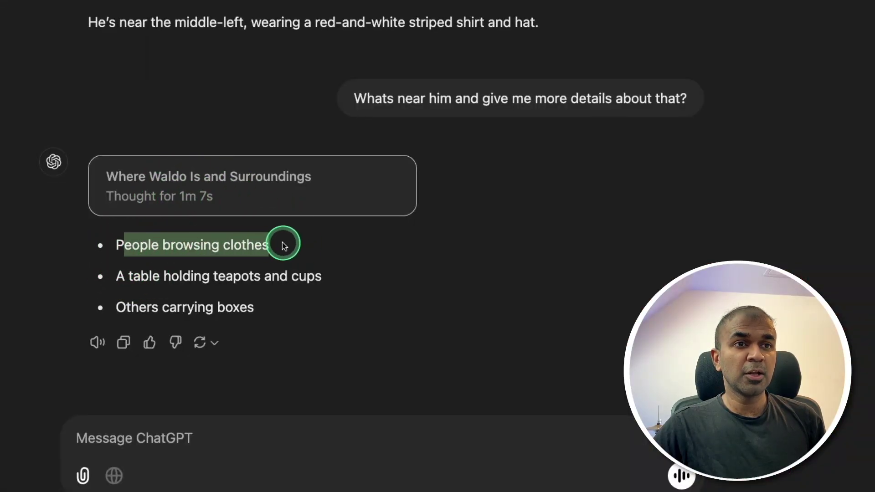
- Highlight the teapots-and-cups and box-carrying bullets describing Waldo's surroundings
{"action": "left_click_drag", "start_coordinate": [347, 276], "coordinate": [202, 277]}
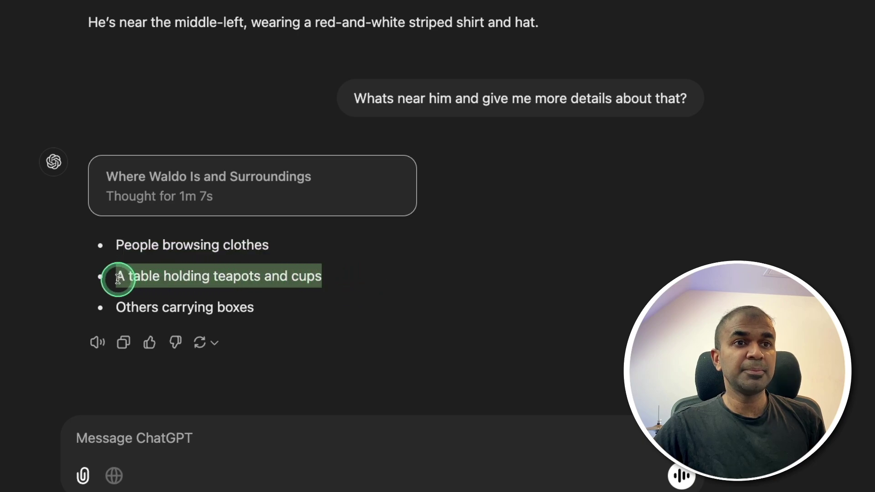
{"action": "left_click_drag", "start_coordinate": [264, 307], "coordinate": [183, 305]}
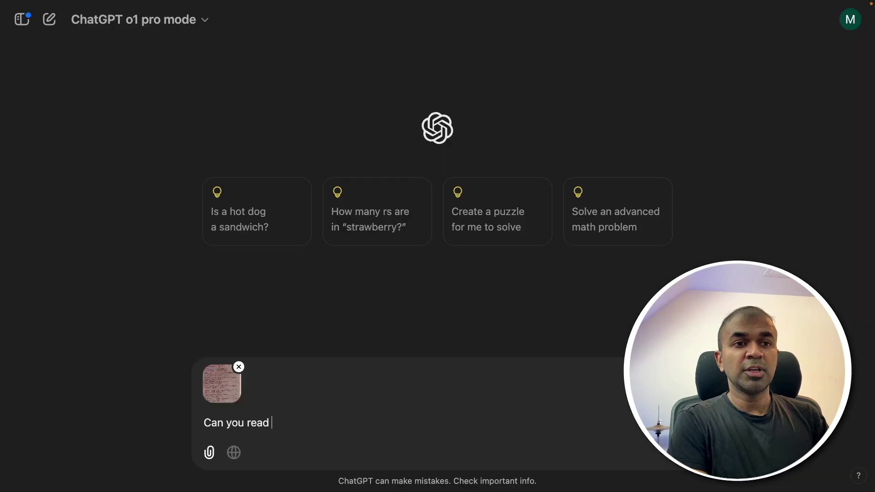
- Finish the 'Can you read this and tell me what it is?' prompt, then highlight the Thirukkural identification and verse 1101
{"action": "type", "text": "nd tel"}
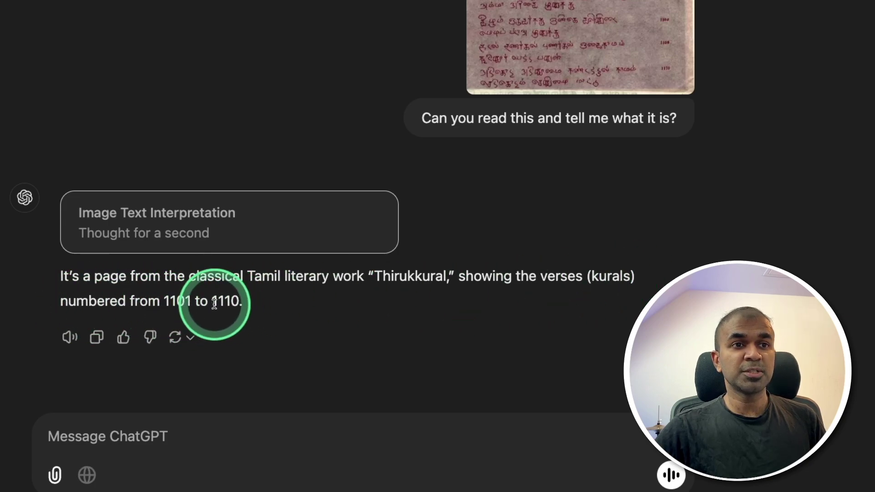
{"action": "left_click_drag", "start_coordinate": [256, 307], "coordinate": [61, 275]}
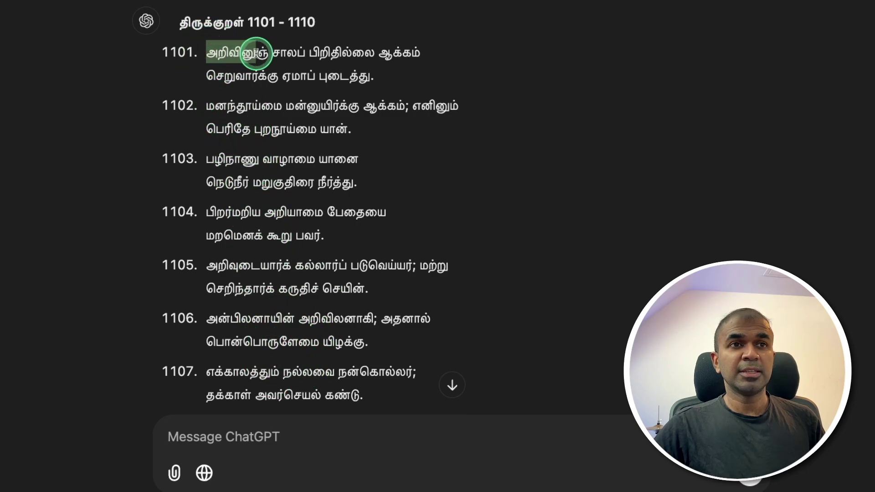
{"action": "left_click_drag", "start_coordinate": [256, 52], "coordinate": [424, 50]}
{"action": "left_click", "coordinate": [456, 137]}
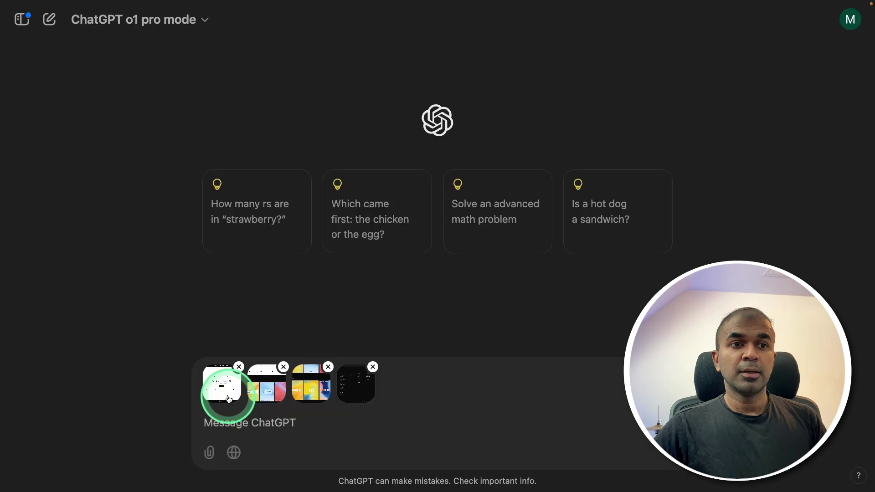
- Preview the first attached OpenAI page screenshot and scroll through it
{"action": "left_click", "coordinate": [226, 389]}
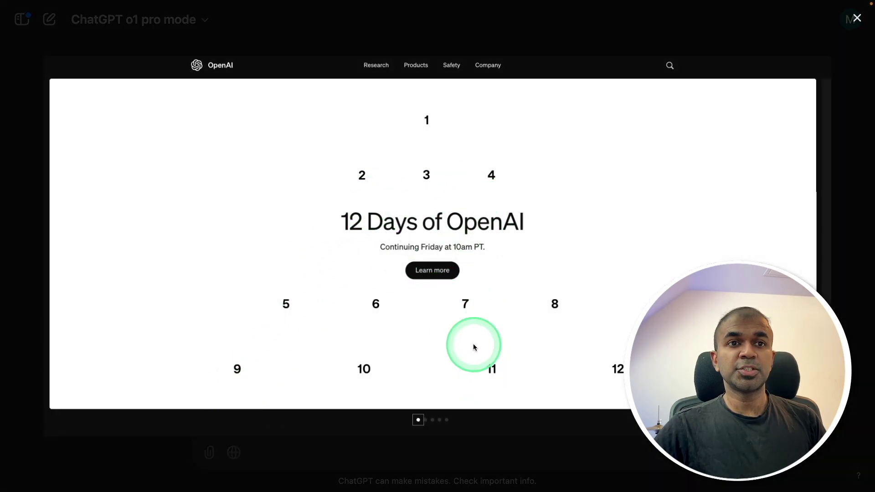
{"action": "scroll", "coordinate": [473, 282], "scroll_direction": "down", "scroll_amount": 5}
{"action": "scroll", "coordinate": [483, 333], "scroll_direction": "down", "scroll_amount": 6}
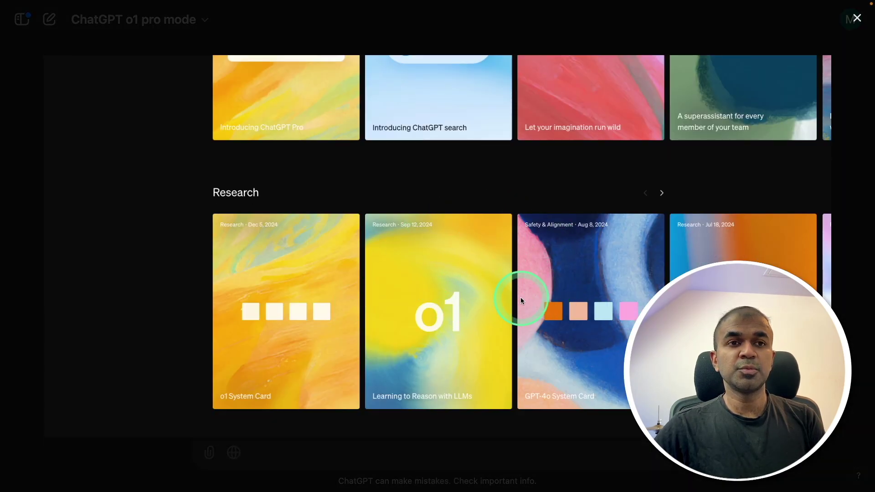
{"action": "scroll", "coordinate": [520, 298], "scroll_direction": "down", "scroll_amount": 10}
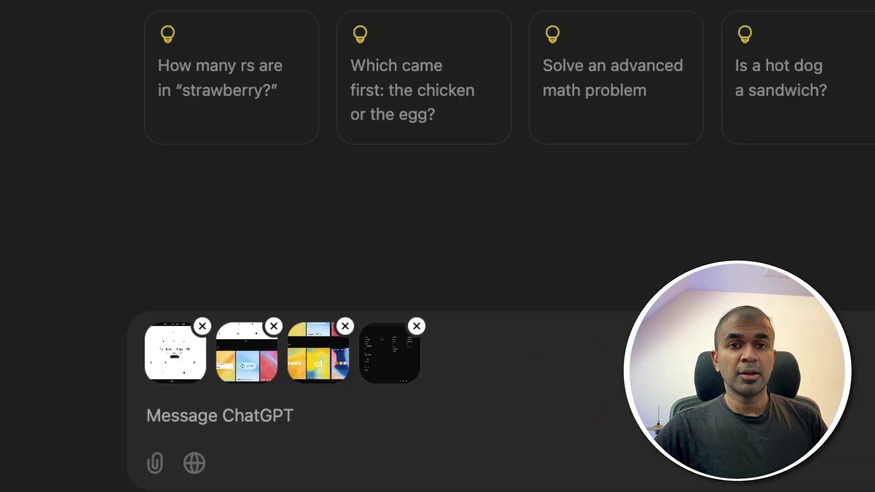
- Type 'Create a website with this same design. Use only HTML, CSS, JS.' and begin a second line
{"action": "type", "text": "Create a website wit"}
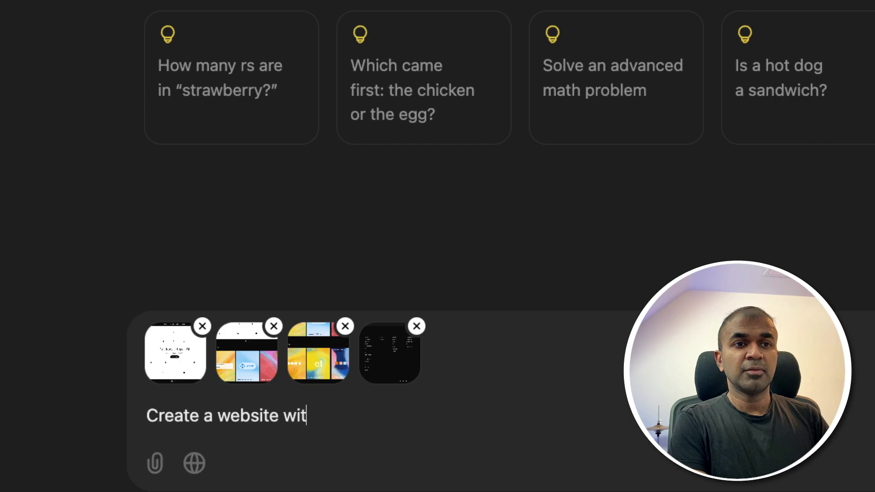
{"action": "type", "text": "h this same design. Use "}
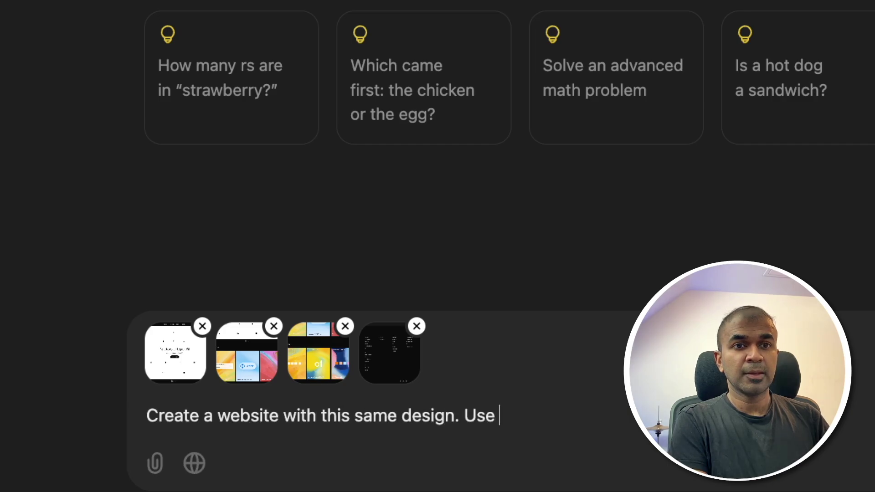
{"action": "type", "text": "only HTML"}
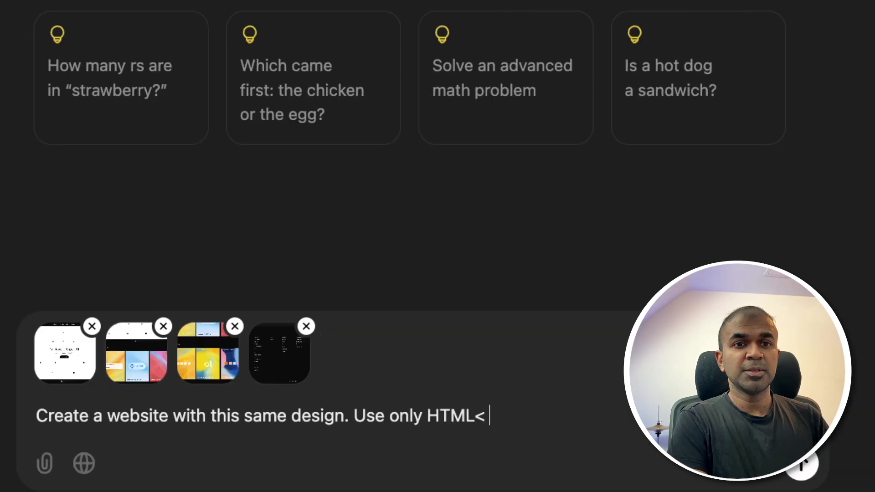
{"action": "type", "text": ", CSS, JS"}
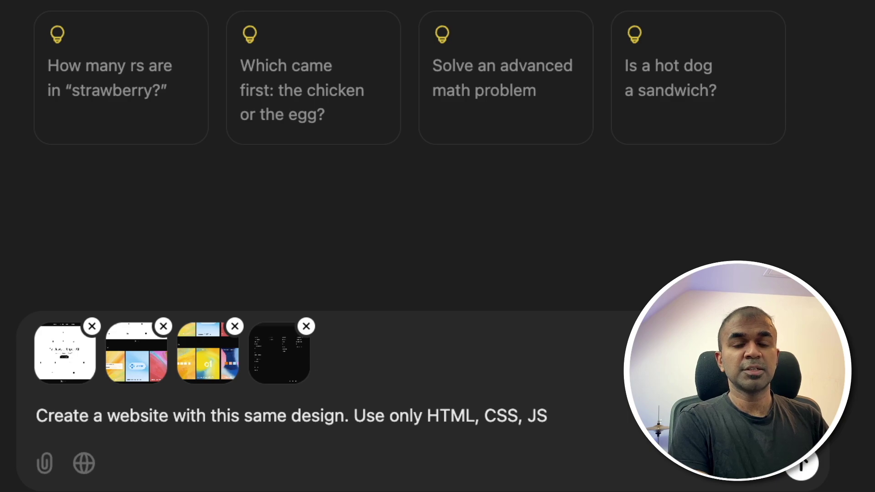
{"action": "type", "text": "."}
{"action": "key", "text": "shift+Return"}
{"action": "type", "text": "I ne"}
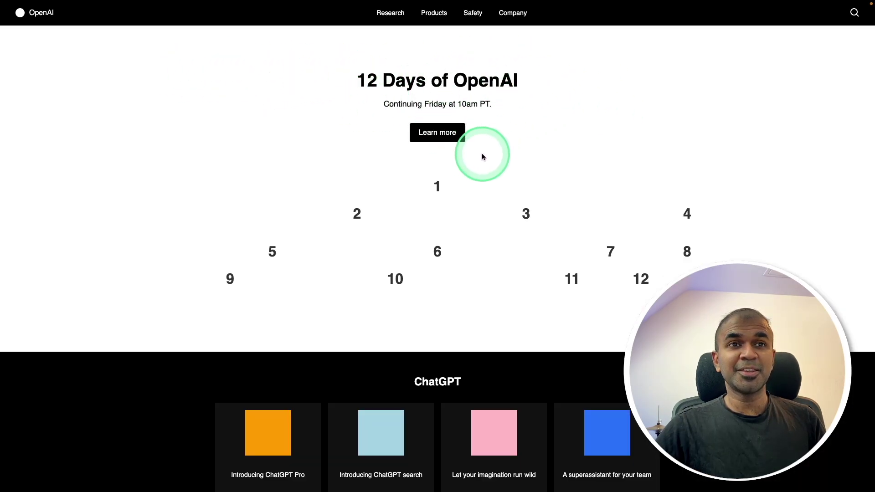
- Scroll the generated 12 Days of OpenAI page past the ChatGPT and Research cards to the footer
{"action": "scroll", "coordinate": [515, 84], "scroll_direction": "down", "scroll_amount": 1}
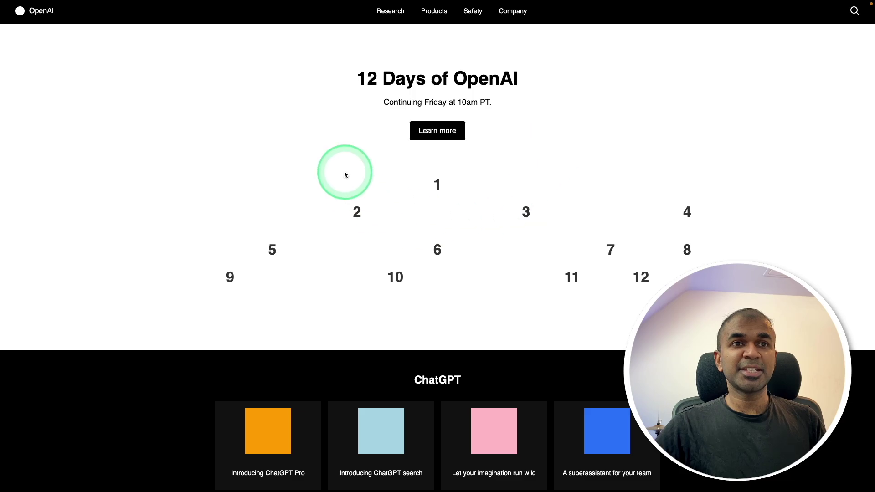
{"action": "scroll", "coordinate": [512, 215], "scroll_direction": "down", "scroll_amount": 5}
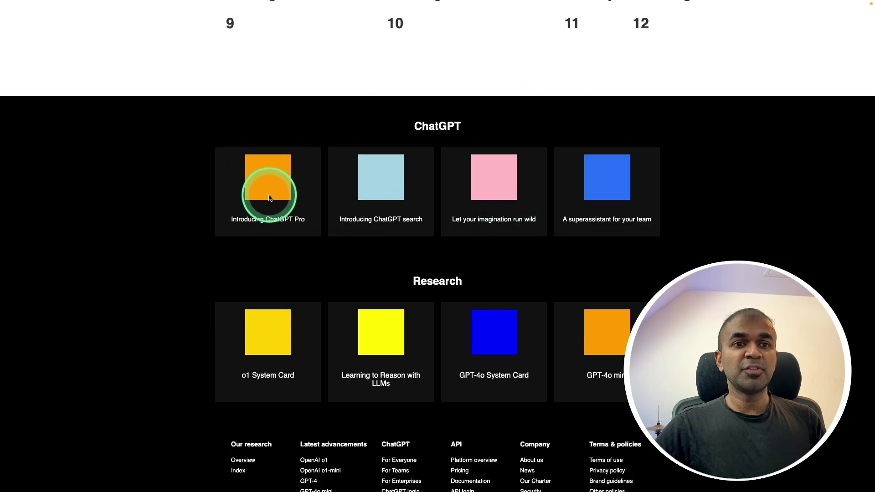
{"action": "scroll", "coordinate": [283, 215], "scroll_direction": "down", "scroll_amount": 2}
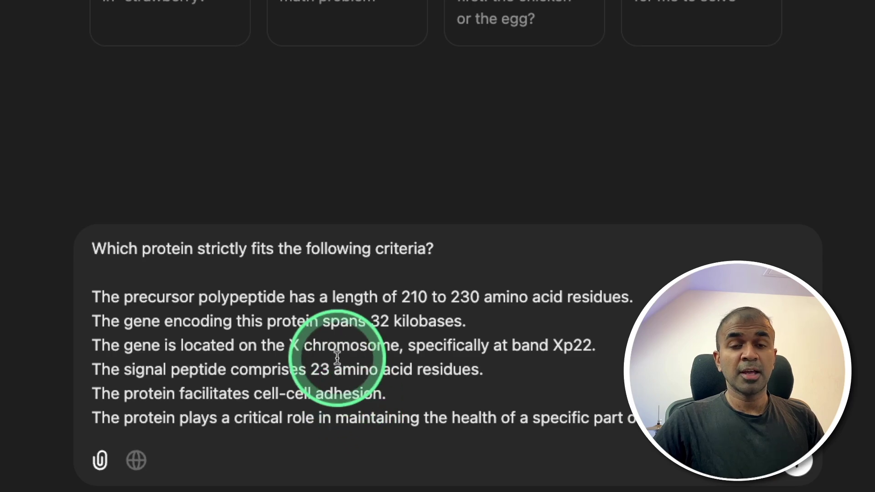
- Submit the protein-criteria question and scroll its reasoning details down to the Retinoschisin (RS1) answer
{"action": "left_click", "coordinate": [797, 467]}
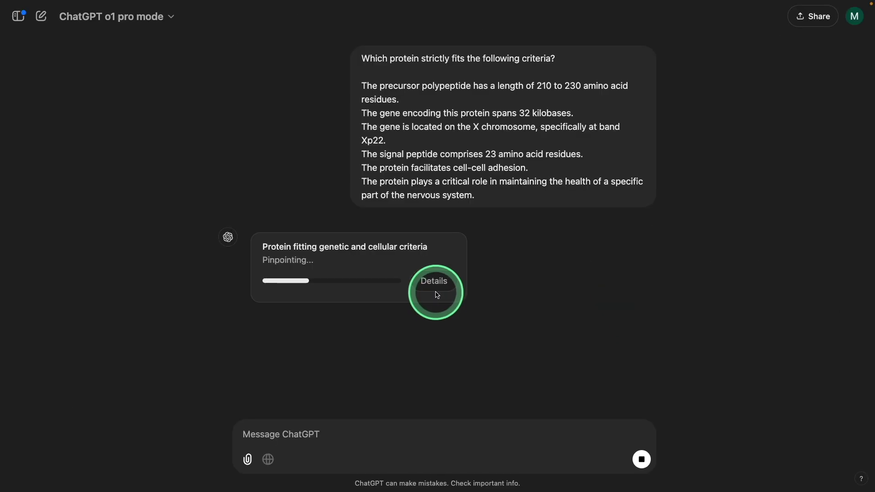
{"action": "left_click", "coordinate": [434, 283]}
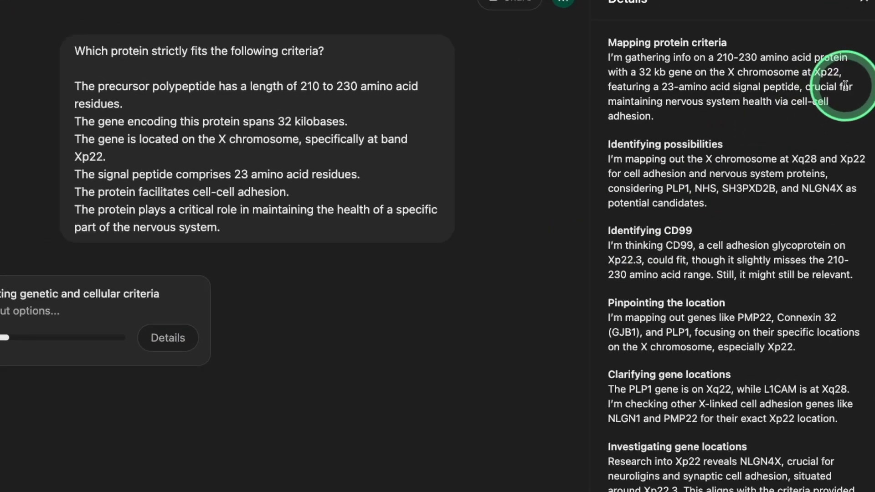
{"action": "scroll", "coordinate": [722, 138], "scroll_direction": "down", "scroll_amount": 3}
{"action": "scroll", "coordinate": [671, 160], "scroll_direction": "down", "scroll_amount": 10}
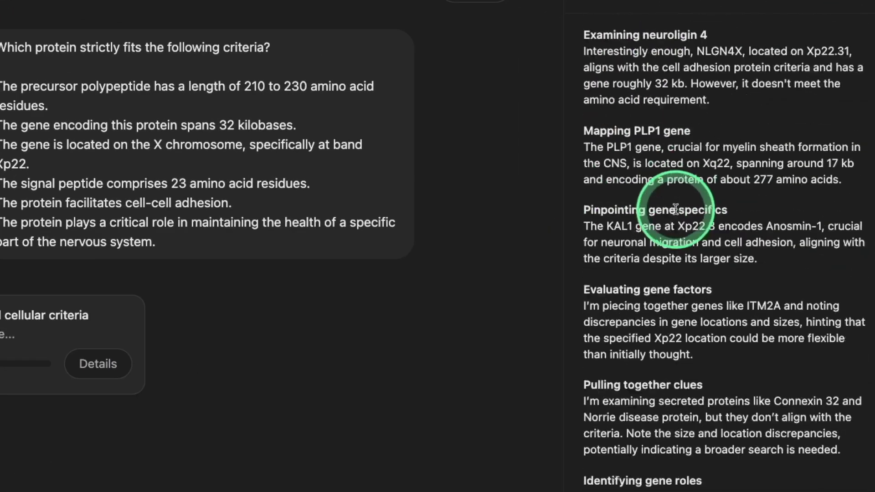
{"action": "scroll", "coordinate": [678, 230], "scroll_direction": "down", "scroll_amount": 10}
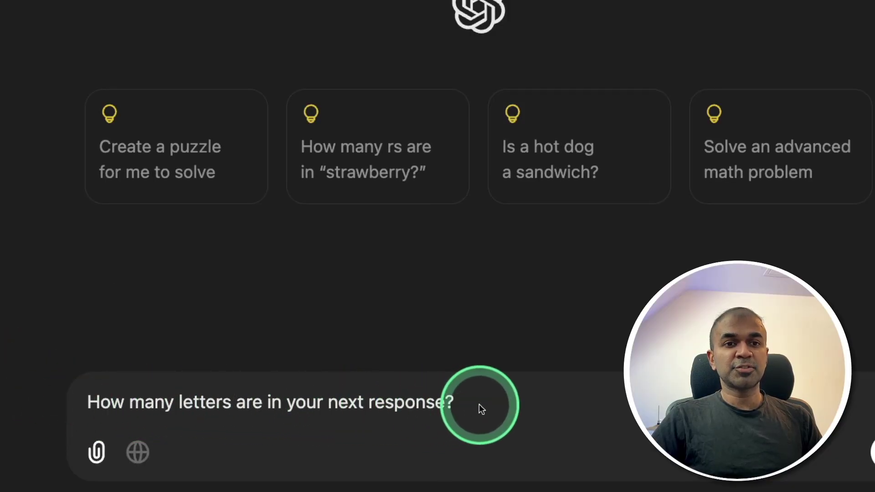
- Send the letter-count question and view its reasoning, then request 20 lines ending in 'Apple'
{"action": "key", "text": "Return"}
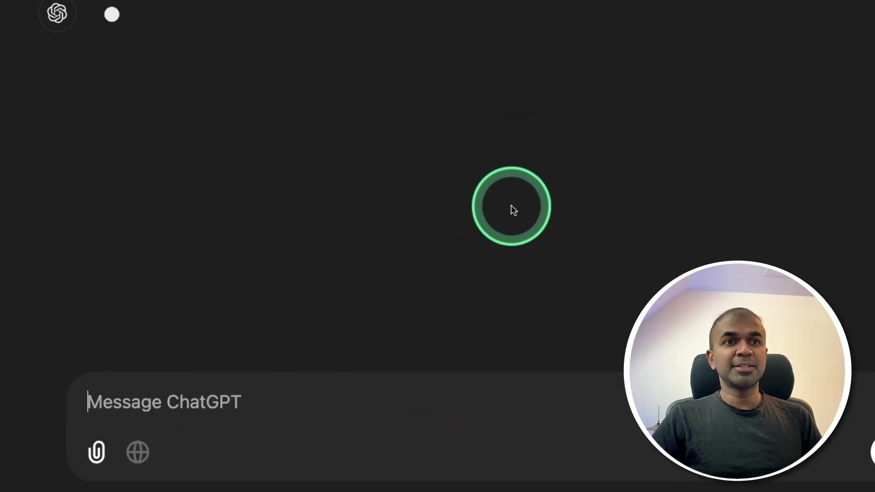
{"action": "left_click", "coordinate": [474, 101]}
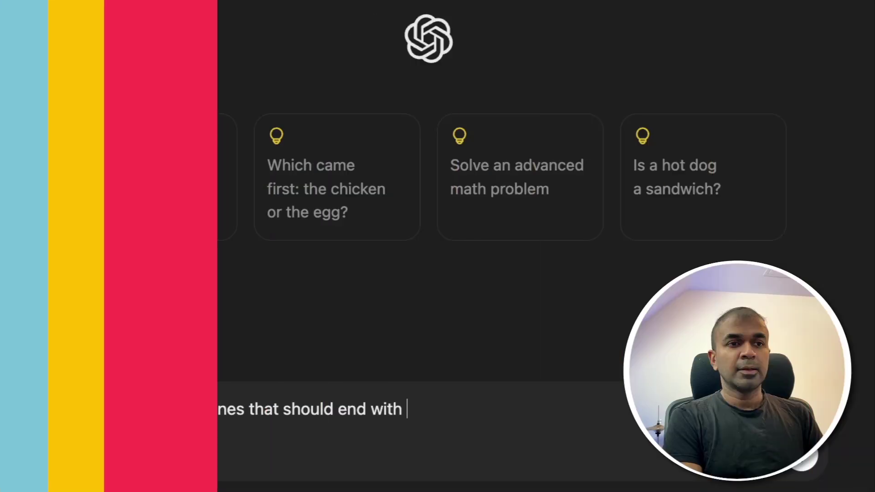
{"action": "type", "text": "Apple"}
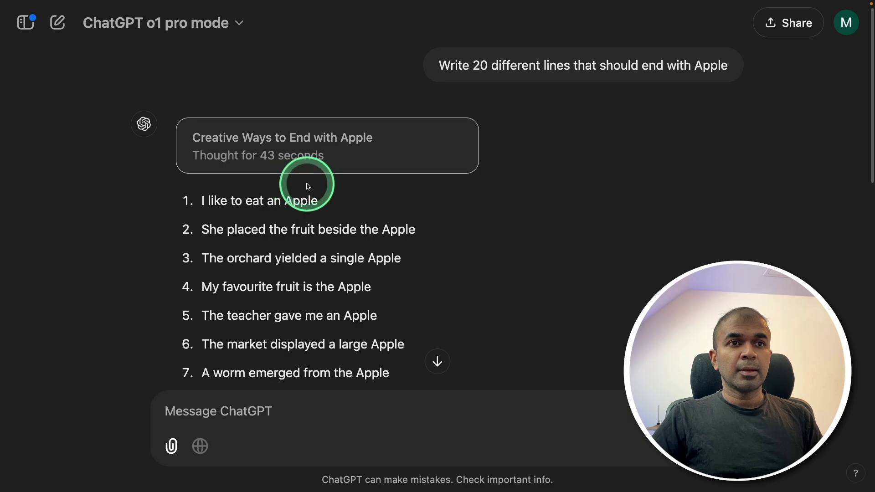
{"action": "scroll", "coordinate": [445, 173], "scroll_direction": "down", "scroll_amount": 3}
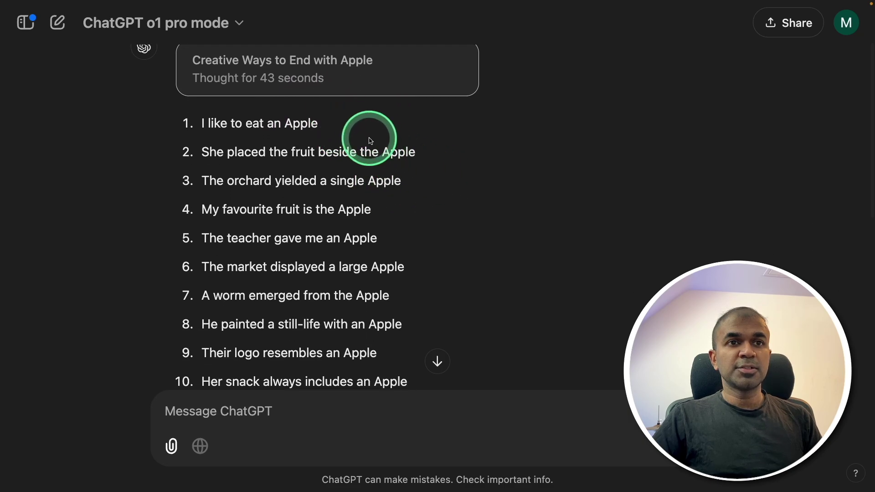
{"action": "scroll", "coordinate": [378, 205], "scroll_direction": "down", "scroll_amount": 8}
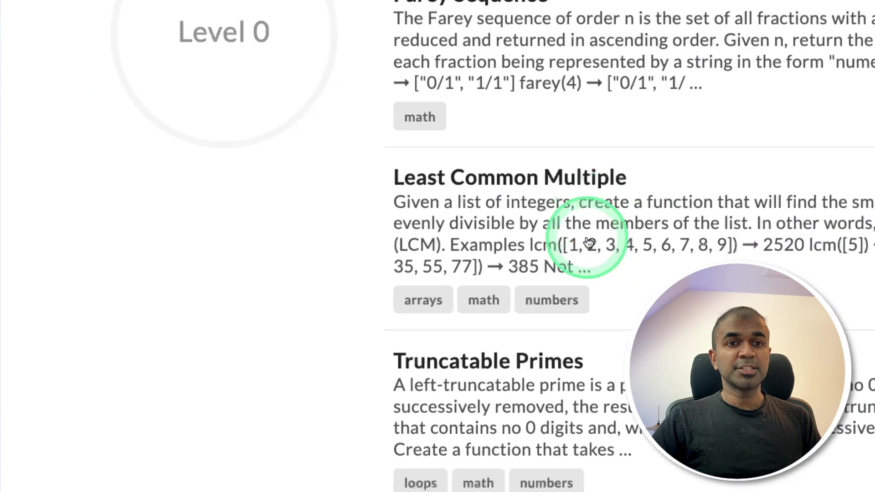
- Send The ECG Sequence challenge to ChatGPT and test its Python solution in Edabit
{"action": "left_click", "coordinate": [543, 191]}
{"action": "left_click_drag", "start_coordinate": [283, 156], "coordinate": [344, 356]}
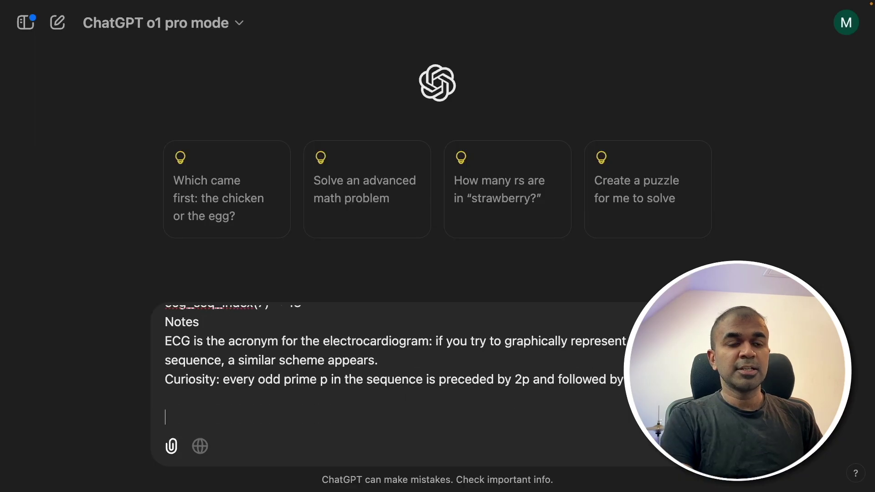
{"action": "key", "text": "Return"}
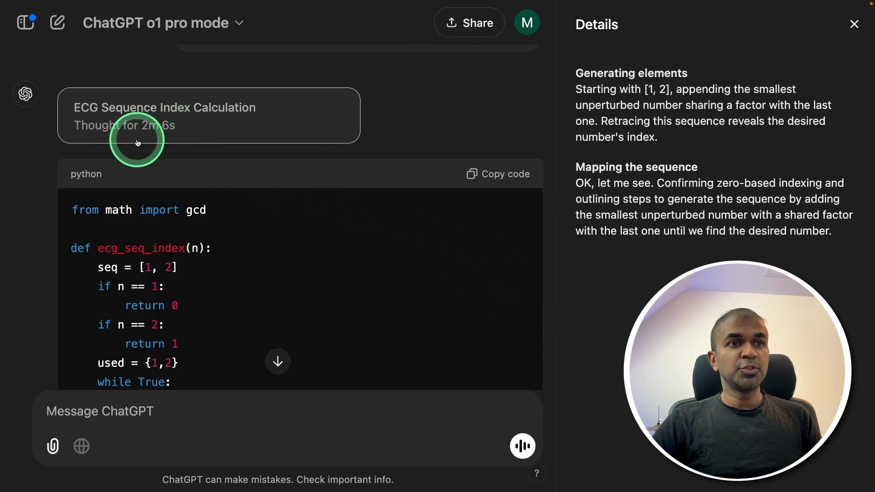
{"action": "left_click_drag", "start_coordinate": [73, 211], "coordinate": [221, 293]}
{"action": "left_click", "coordinate": [481, 453]}
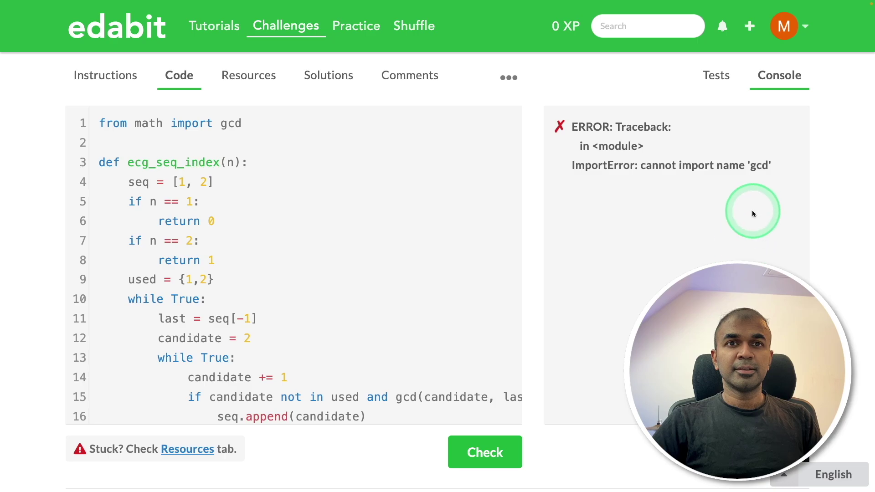
- Report the gcd ImportError traceback back to ChatGPT, then filter the challenge list to C#
{"action": "left_click_drag", "start_coordinate": [753, 214], "coordinate": [557, 130]}
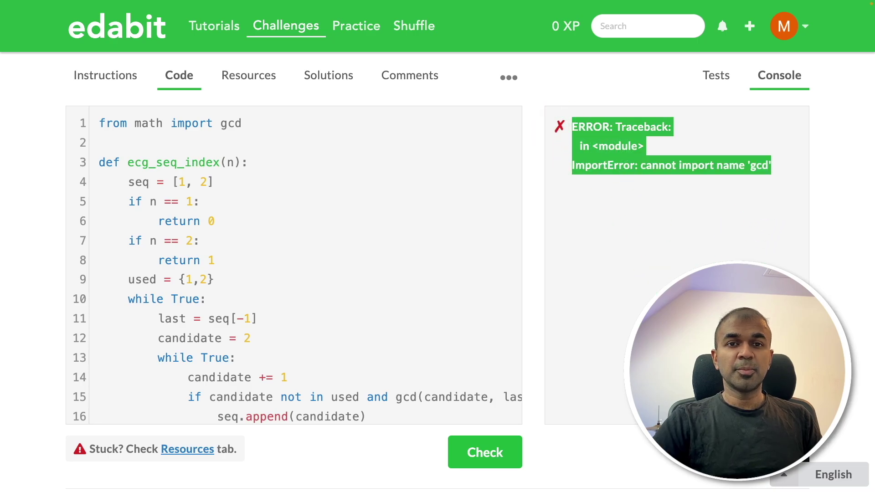
{"action": "left_click", "coordinate": [253, 406]}
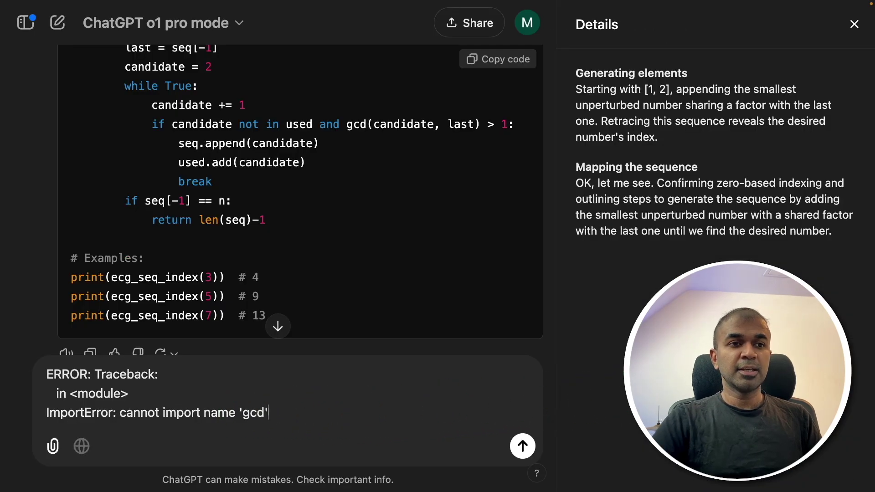
{"action": "key", "text": "shift+Return"}
{"action": "key", "text": "shift+Return"}
{"action": "type", "text": "also make sure you are using correct python version based on thi"}
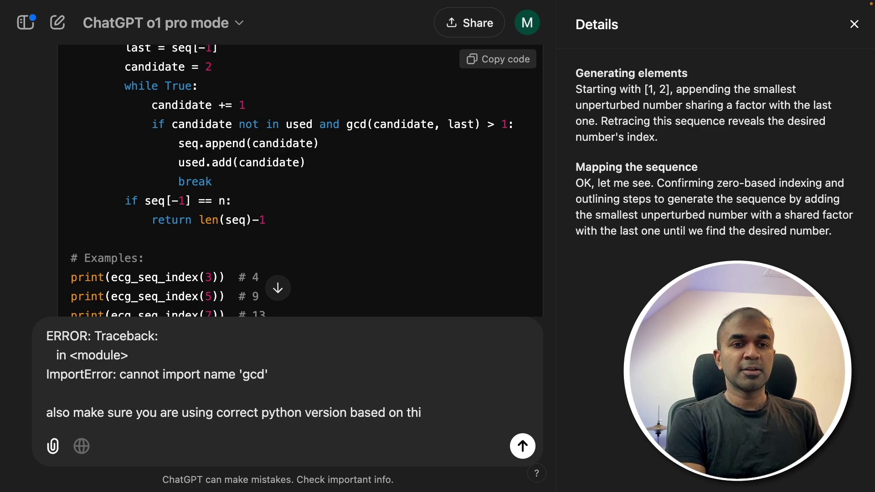
{"action": "left_click", "coordinate": [75, 171]}
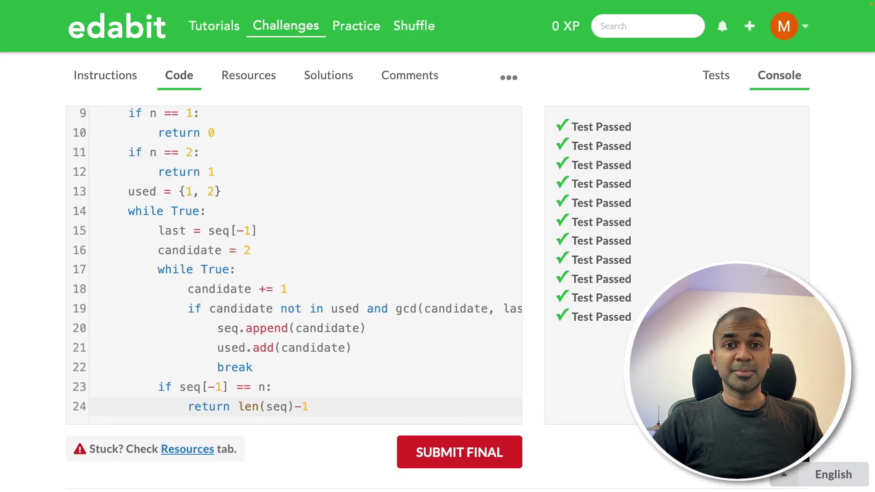
{"action": "left_click", "coordinate": [186, 185]}
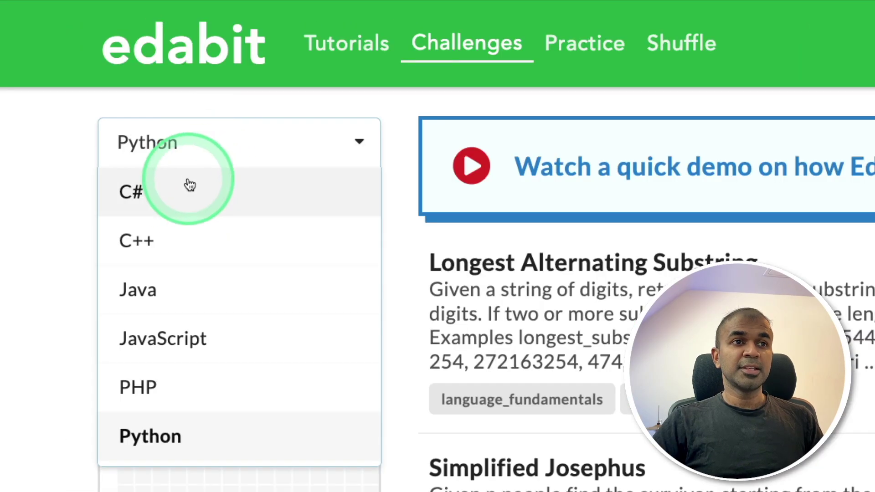
- Pick Expert difficulty, open the Three Sum Problem, and send its description to ChatGPT
{"action": "left_click", "coordinate": [180, 196]}
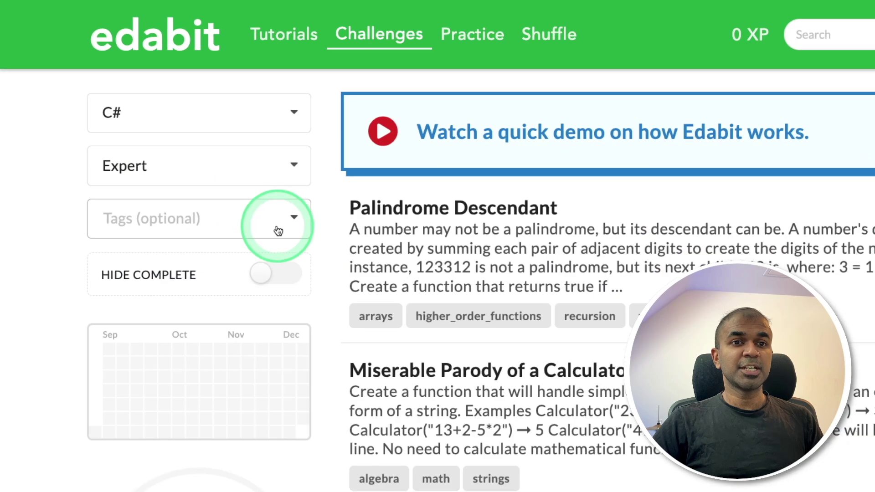
{"action": "scroll", "coordinate": [328, 283], "scroll_direction": "down", "scroll_amount": 10}
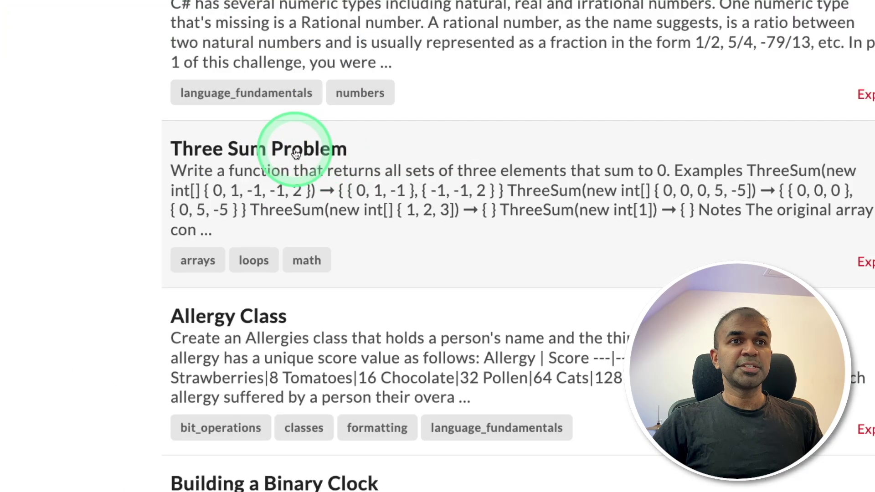
{"action": "left_click", "coordinate": [295, 153]}
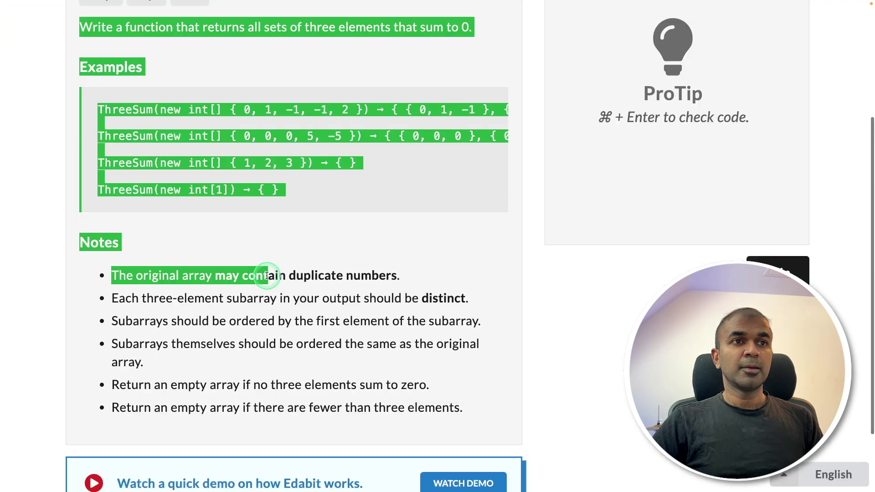
{"action": "left_click_drag", "start_coordinate": [283, 277], "coordinate": [470, 346]}
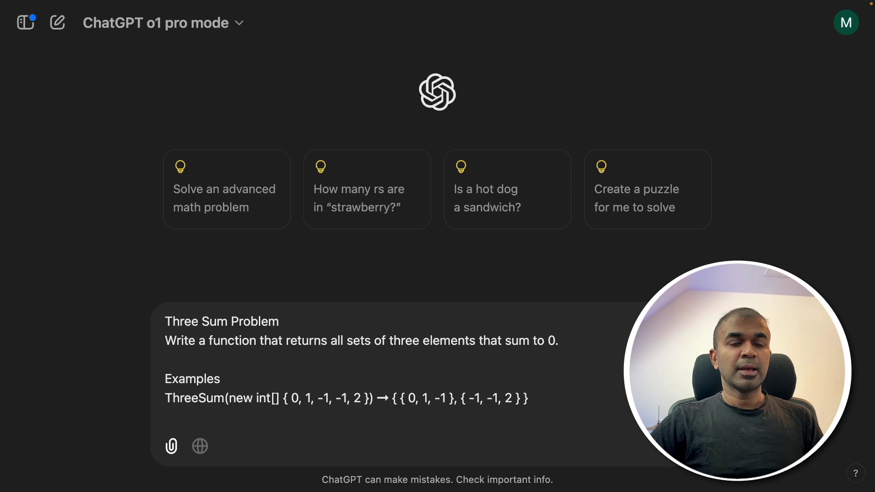
{"action": "key", "text": "Return"}
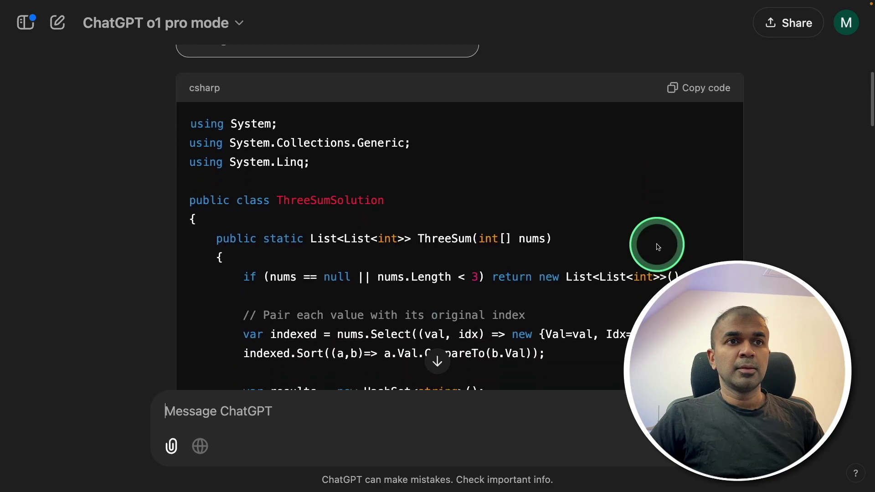
- Test ChatGPT's C# Three Sum solution and its revision, which still fail to compile, then list JavaScript challenges
{"action": "scroll", "coordinate": [654, 244], "scroll_direction": "up", "scroll_amount": 2}
{"action": "scroll", "coordinate": [460, 276], "scroll_direction": "down", "scroll_amount": 20}
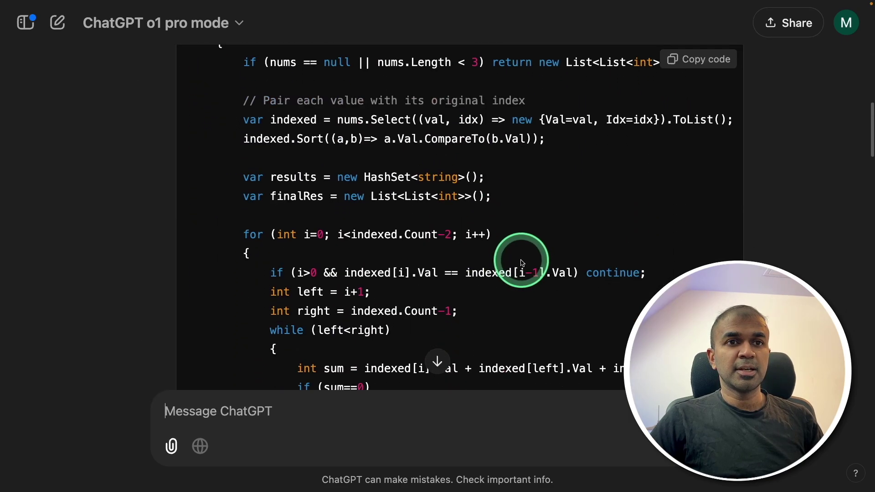
{"action": "scroll", "coordinate": [577, 241], "scroll_direction": "down", "scroll_amount": 10}
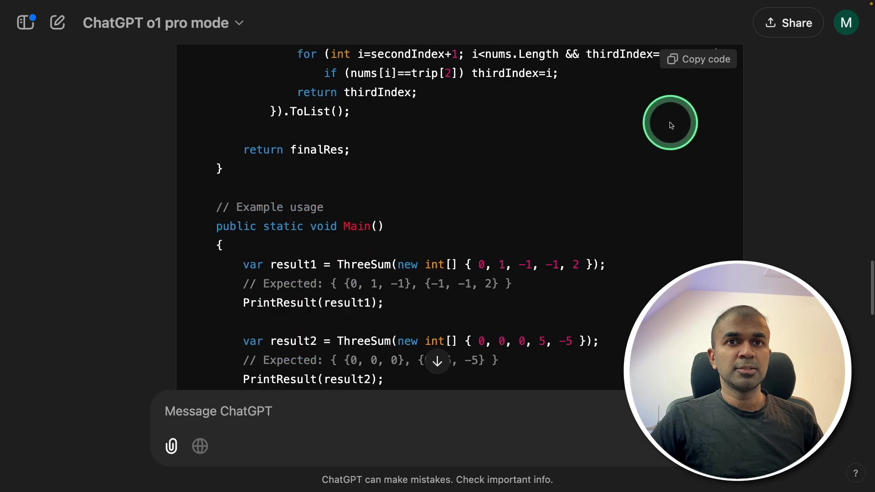
{"action": "left_click", "coordinate": [485, 453]}
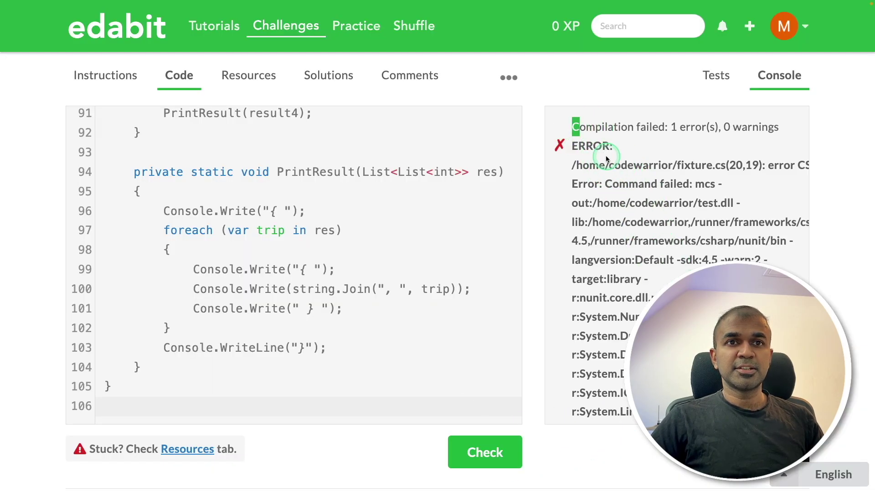
{"action": "left_click_drag", "start_coordinate": [606, 158], "coordinate": [711, 340]}
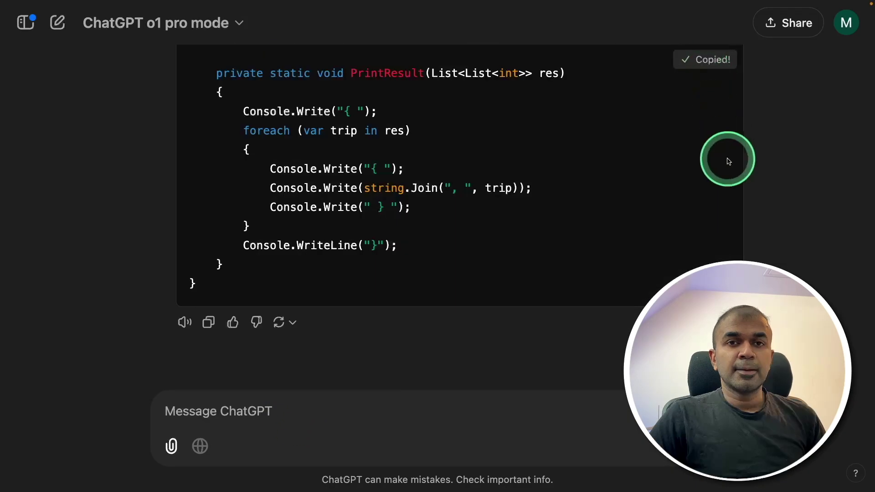
{"action": "left_click", "coordinate": [485, 404]}
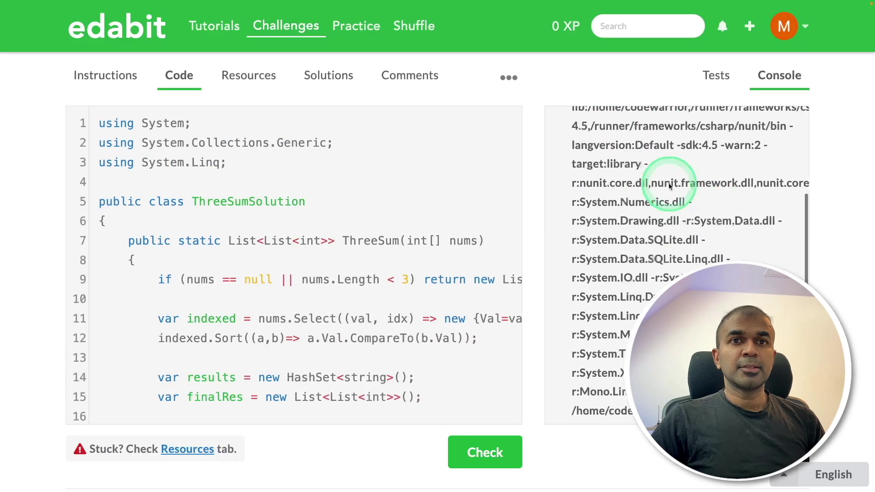
{"action": "scroll", "coordinate": [669, 185], "scroll_direction": "down", "scroll_amount": 1}
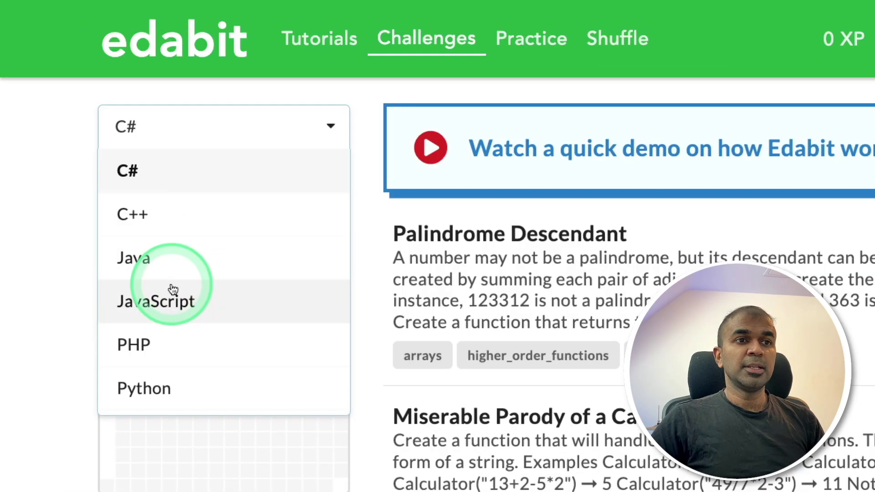
{"action": "left_click", "coordinate": [171, 298]}
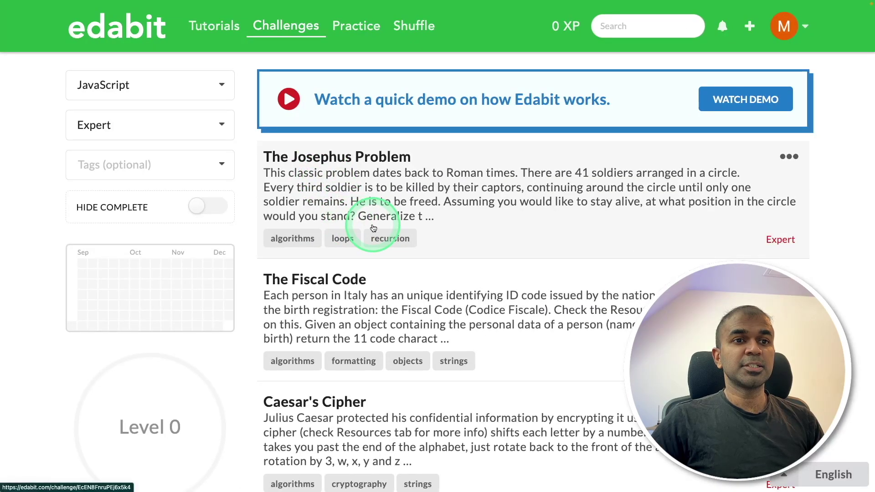
- Open The Fiscal Code challenge and give its description to ChatGPT for a JavaScript solution
{"action": "left_click", "coordinate": [326, 283]}
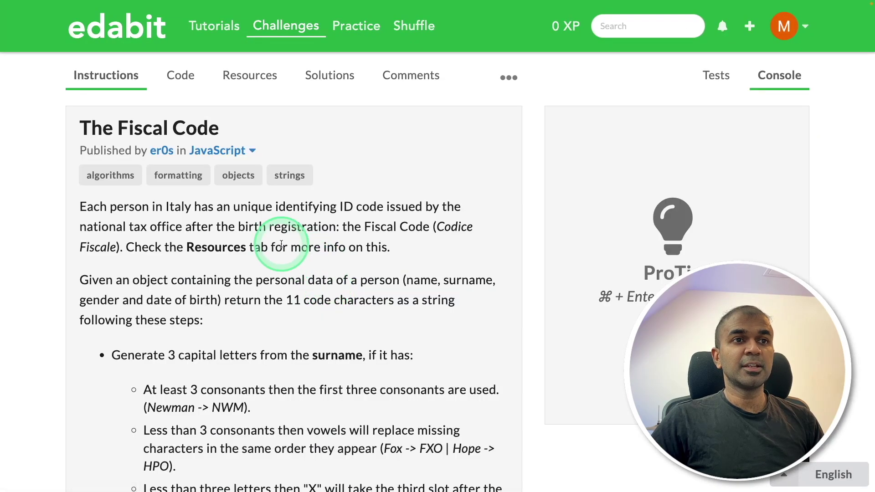
{"action": "left_click_drag", "start_coordinate": [80, 127], "coordinate": [273, 316]}
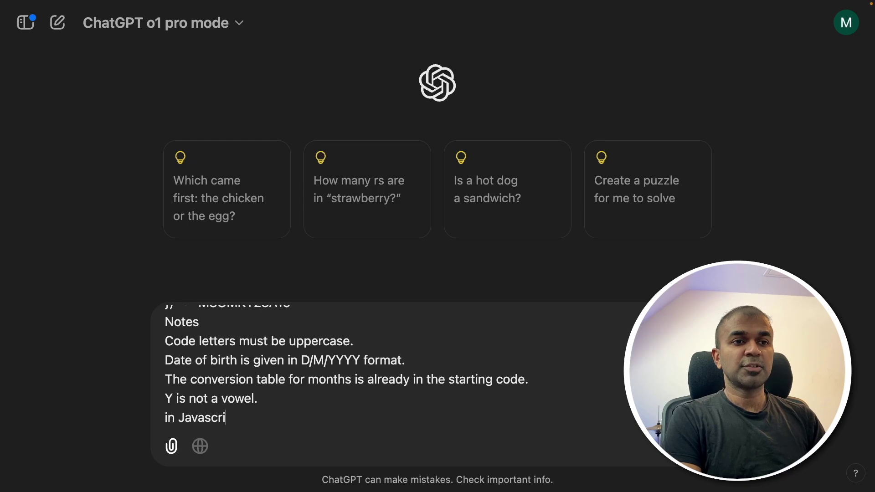
{"action": "type", "text": "pt"}
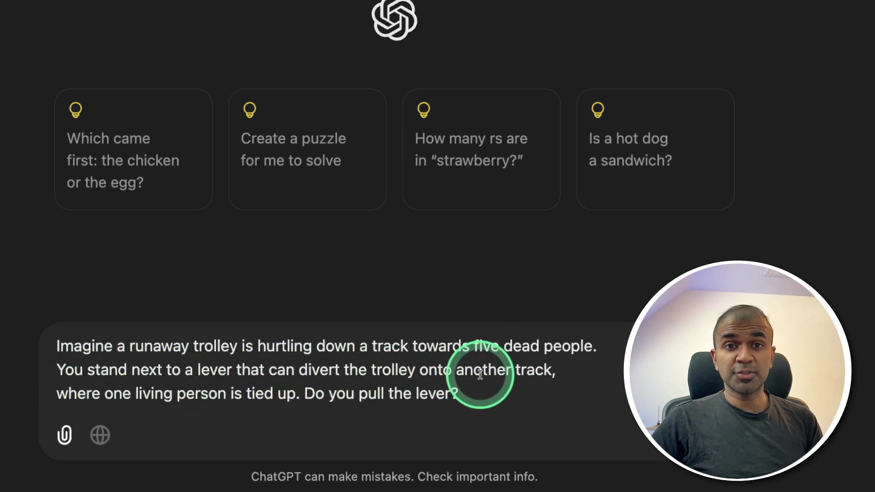
- Place the cursor before 'where' in the trolley-problem prompt about five dead people to review it
{"action": "left_click", "coordinate": [59, 394]}
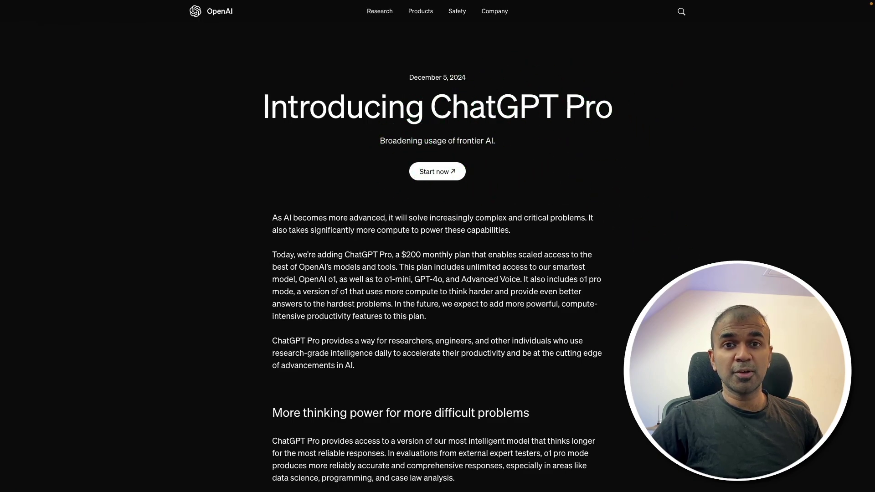
- Scroll the Introducing ChatGPT Pro post to the 4/4 reliability charts showing o1 pro mode at 80, 75 and 74
{"action": "scroll", "coordinate": [437, 246], "scroll_direction": "down", "scroll_amount": 15}
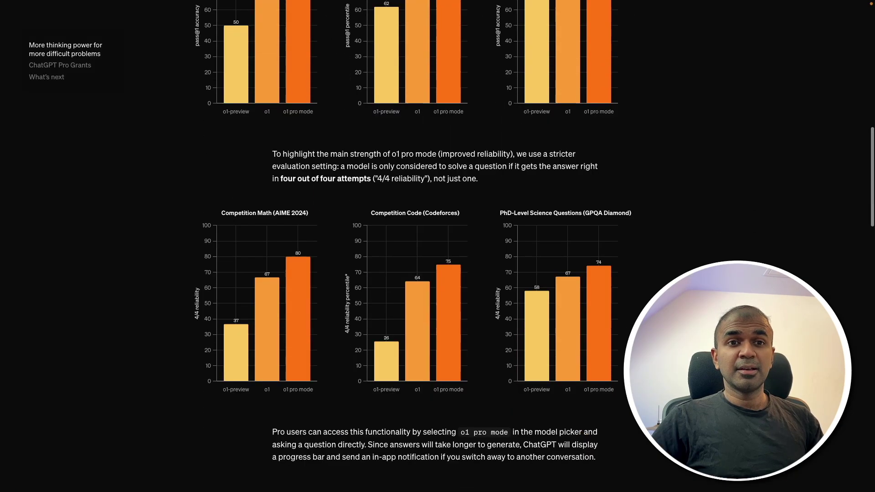
{"action": "scroll", "coordinate": [437, 246], "scroll_direction": "down", "scroll_amount": 5}
{"action": "scroll", "coordinate": [438, 247], "scroll_direction": "up", "scroll_amount": 10}
{"action": "scroll", "coordinate": [438, 246], "scroll_direction": "down", "scroll_amount": 3}
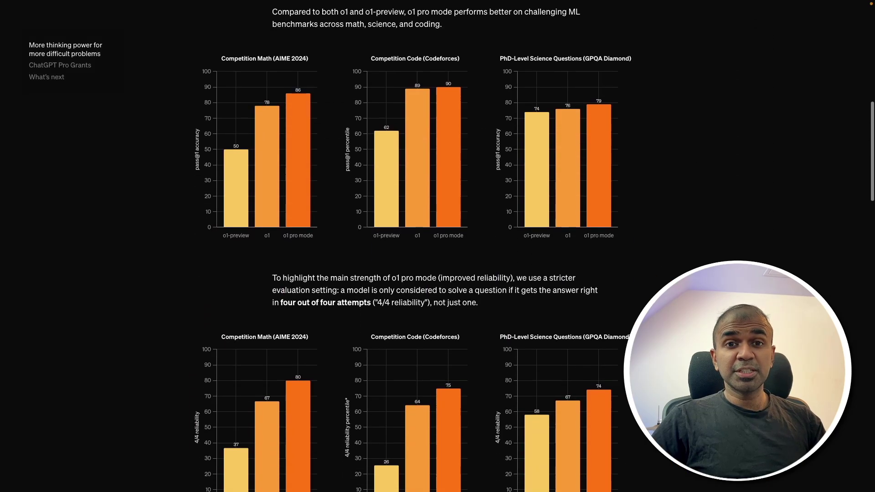
{"action": "scroll", "coordinate": [438, 246], "scroll_direction": "down", "scroll_amount": 9}
{"action": "scroll", "coordinate": [437, 246], "scroll_direction": "down", "scroll_amount": 2}
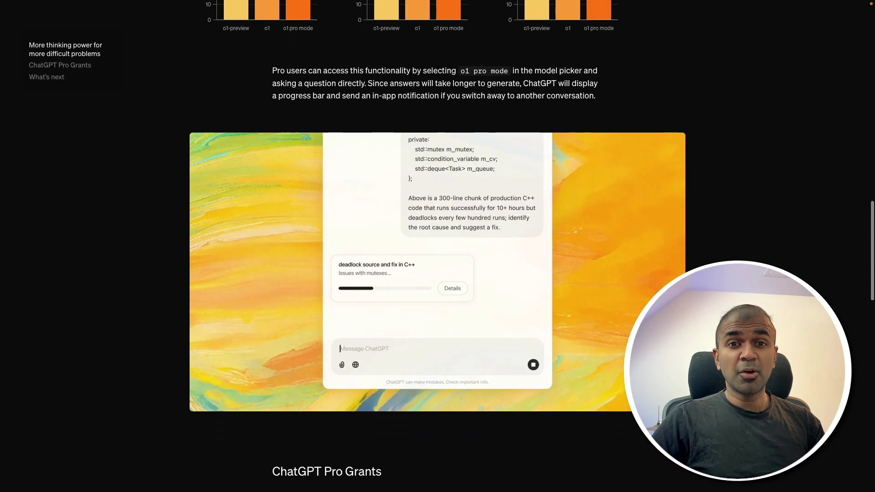
{"action": "scroll", "coordinate": [438, 246], "scroll_direction": "down", "scroll_amount": 7}
{"action": "scroll", "coordinate": [437, 246], "scroll_direction": "up", "scroll_amount": 11}
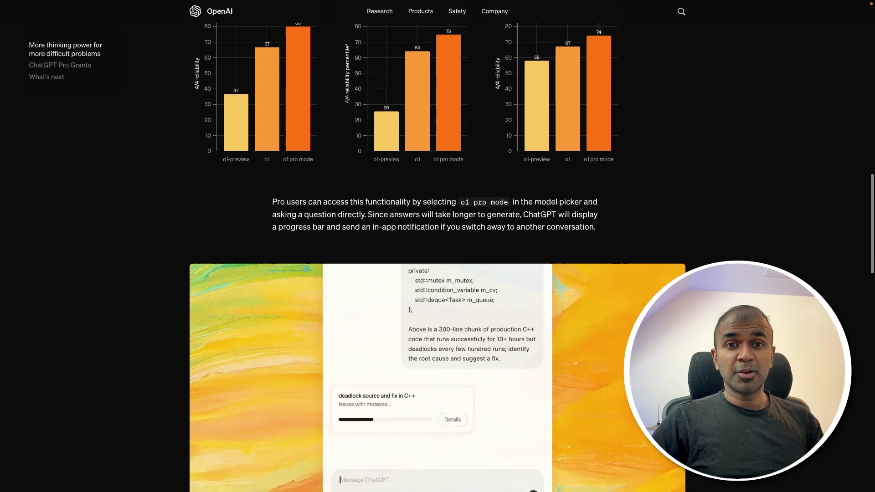
{"action": "scroll", "coordinate": [437, 247], "scroll_direction": "up", "scroll_amount": 1}
{"action": "scroll", "coordinate": [438, 246], "scroll_direction": "up", "scroll_amount": 1}
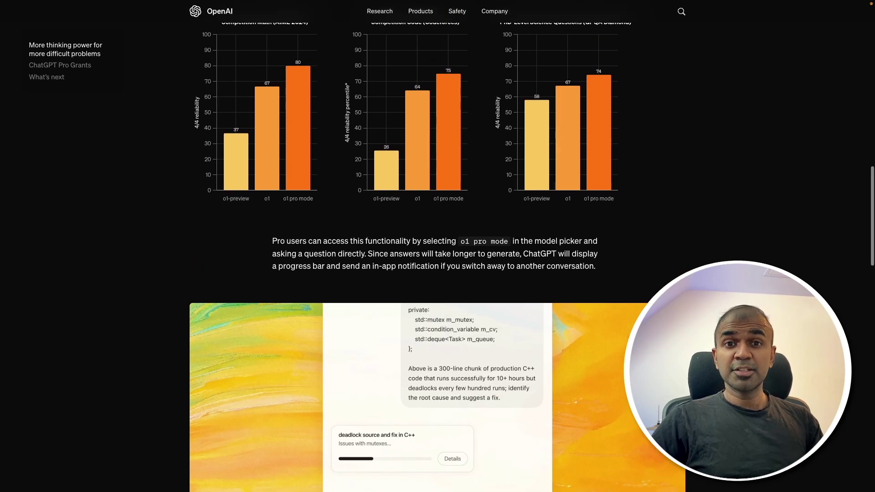